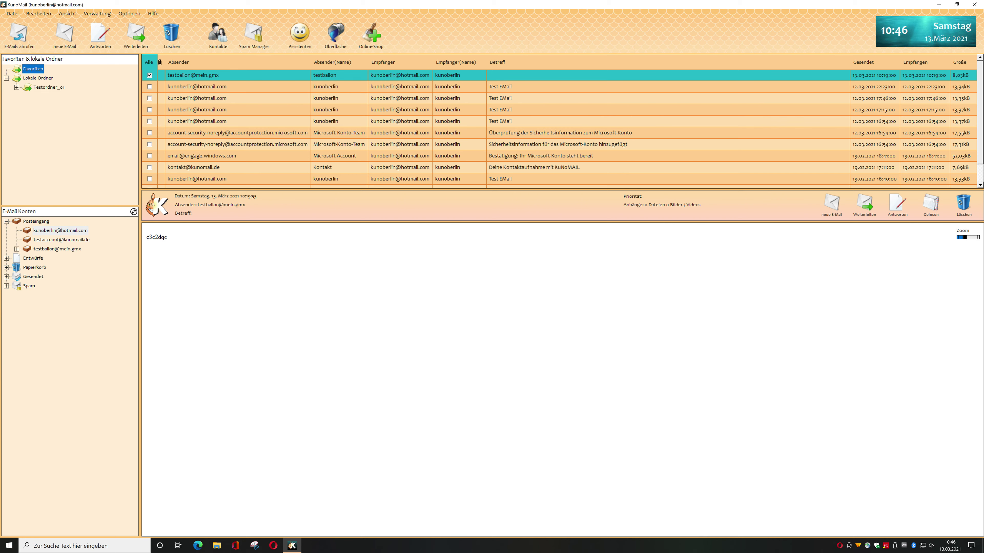
# Preview several messages in the message list, going from the newest to older ones and back to the newest
pyautogui.click(415, 90)
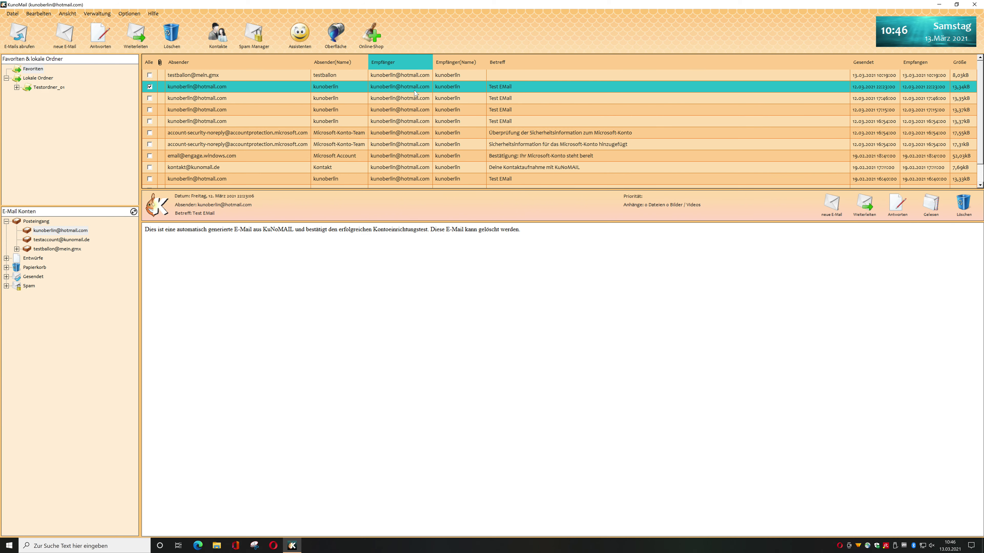
pyautogui.click(416, 114)
pyautogui.click(410, 132)
pyautogui.scroll(-1, 410, 133)
pyautogui.click(411, 134)
pyautogui.click(414, 156)
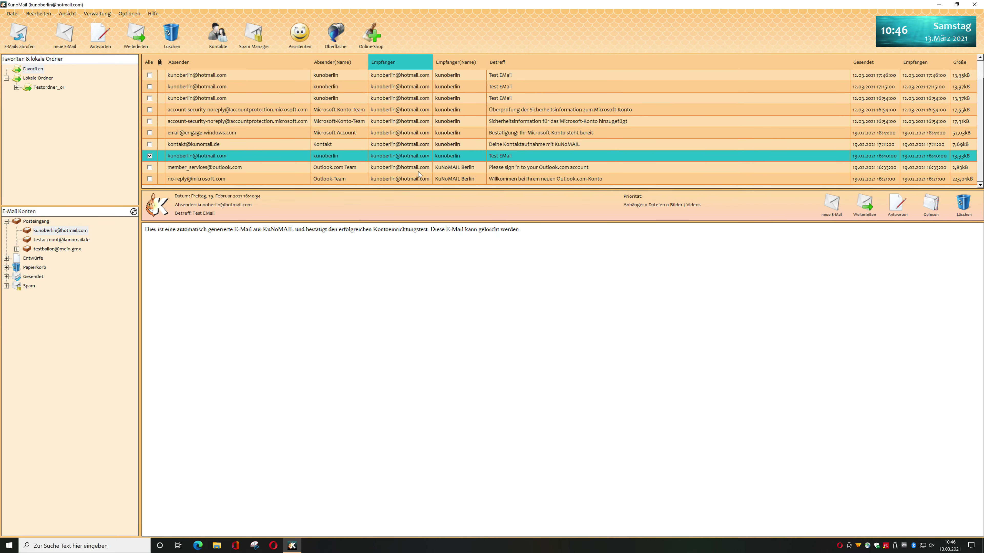
pyautogui.click(418, 170)
pyautogui.click(417, 113)
pyautogui.scroll(1, 414, 112)
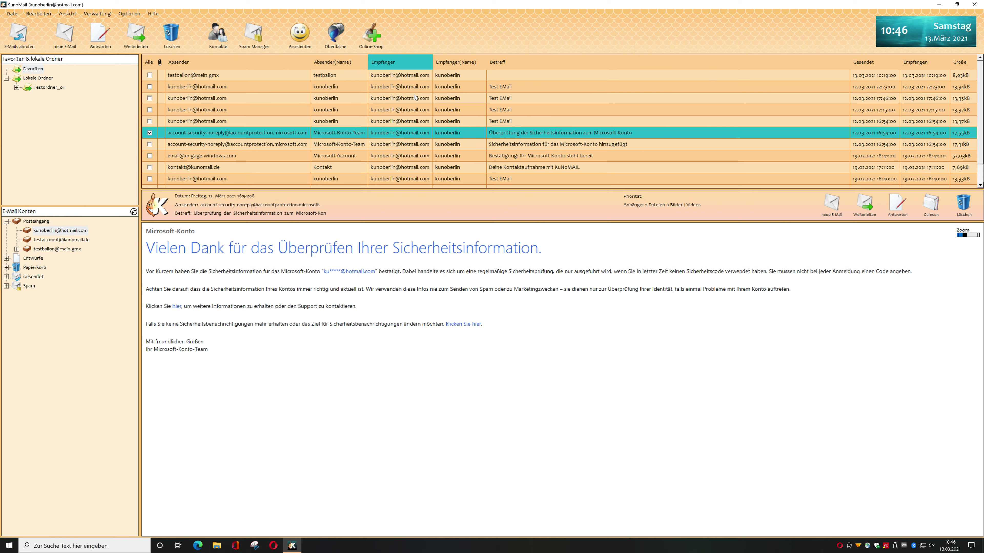
pyautogui.click(413, 88)
pyautogui.click(411, 78)
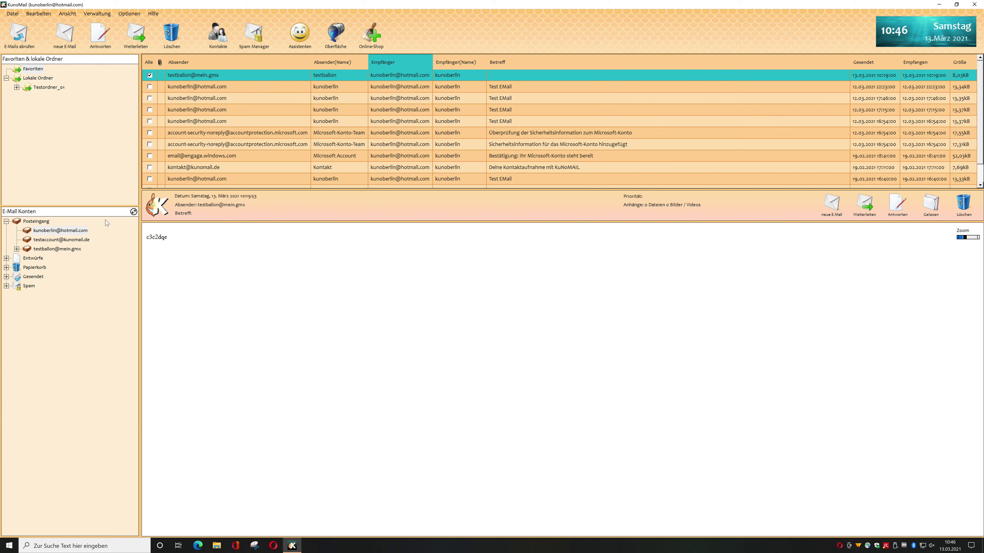
# Look through the combined Posteingang list of all accounts and preview the message about the added Microsoft account security information
pyautogui.click(36, 221)
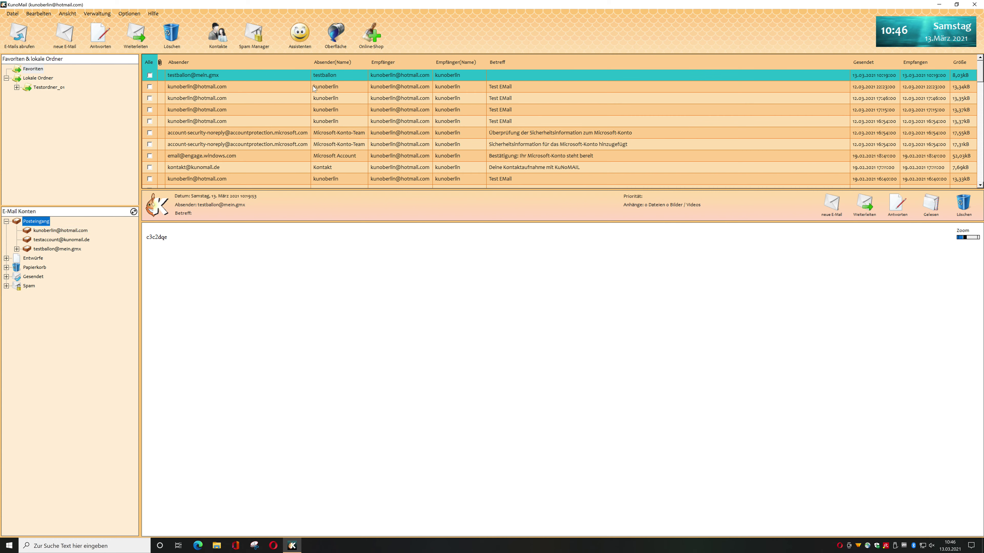
pyautogui.click(273, 79)
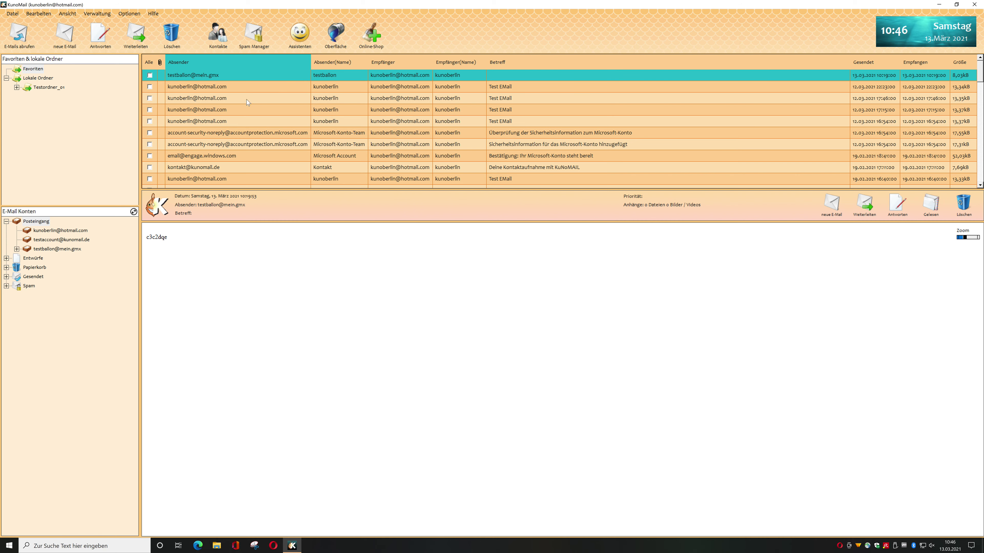
pyautogui.click(39, 222)
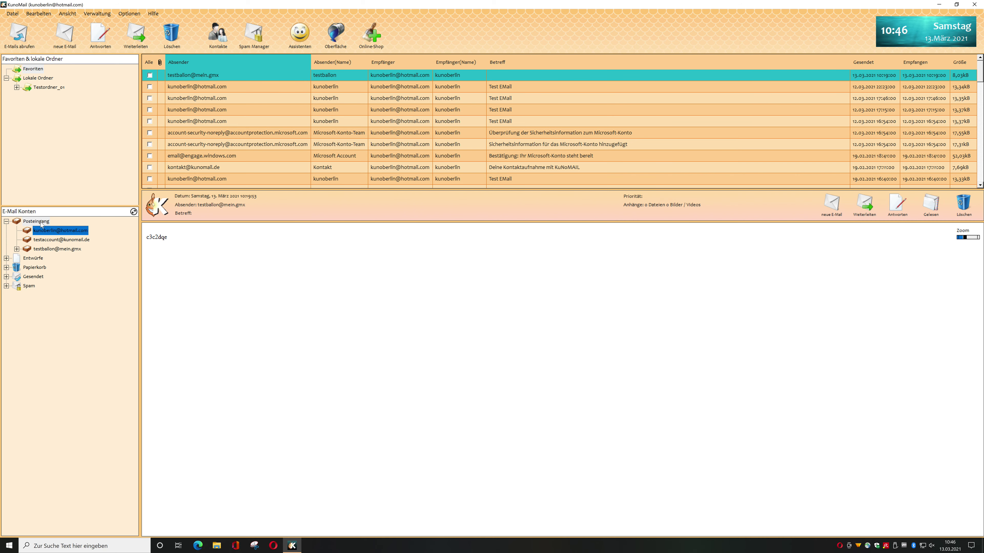
pyautogui.click(326, 141)
pyautogui.scroll(-5, 326, 139)
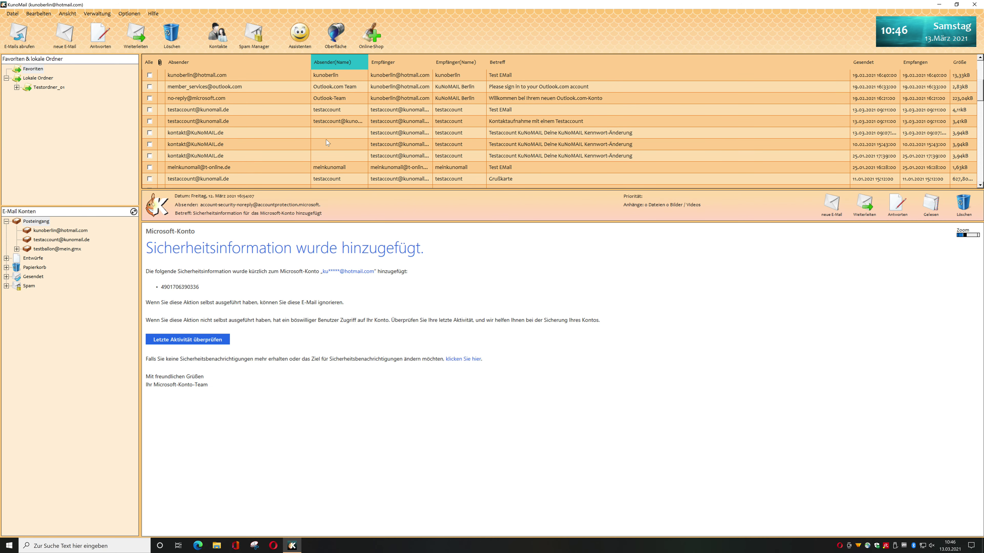
pyautogui.scroll(8, 325, 140)
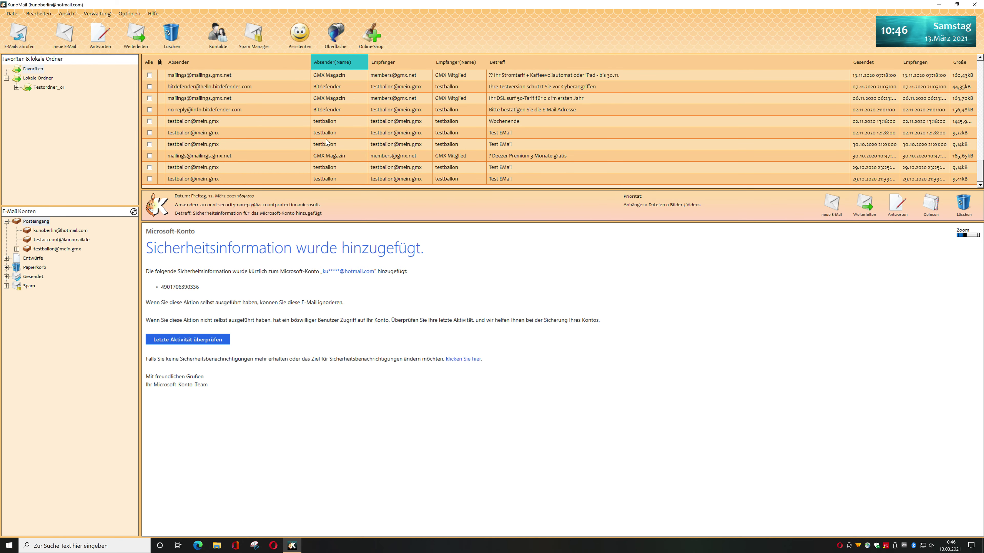
pyautogui.scroll(2, 326, 140)
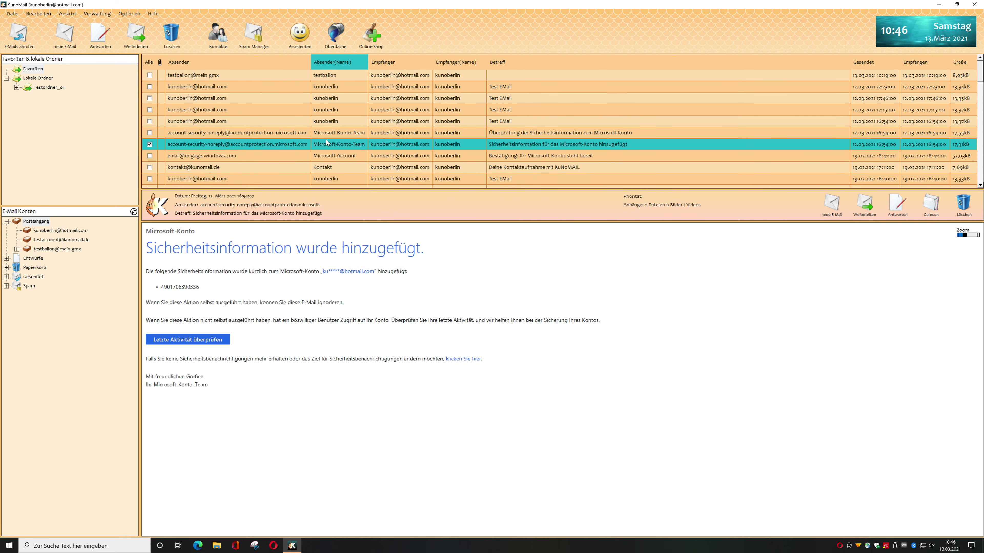
pyautogui.click(387, 79)
# Expand the Entwürfe, Papierkorb and Gesendet groups in the account tree and collapse Posteingang
pyautogui.click(61, 238)
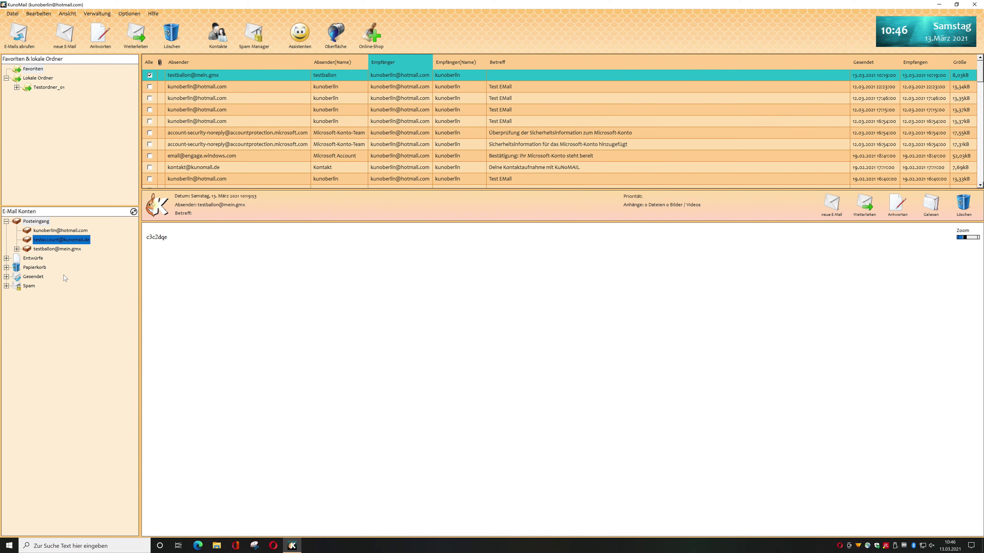
pyautogui.click(8, 258)
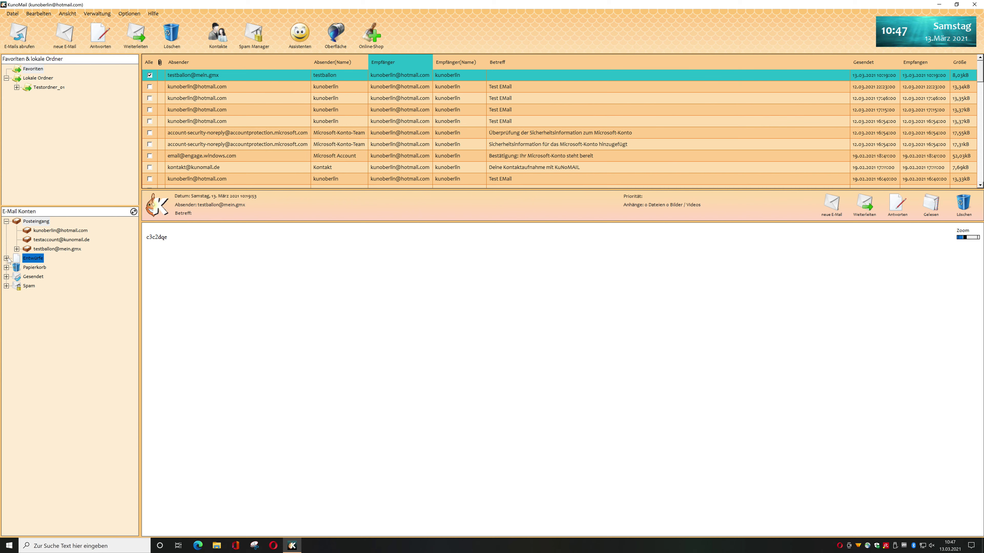
pyautogui.click(7, 258)
pyautogui.click(6, 295)
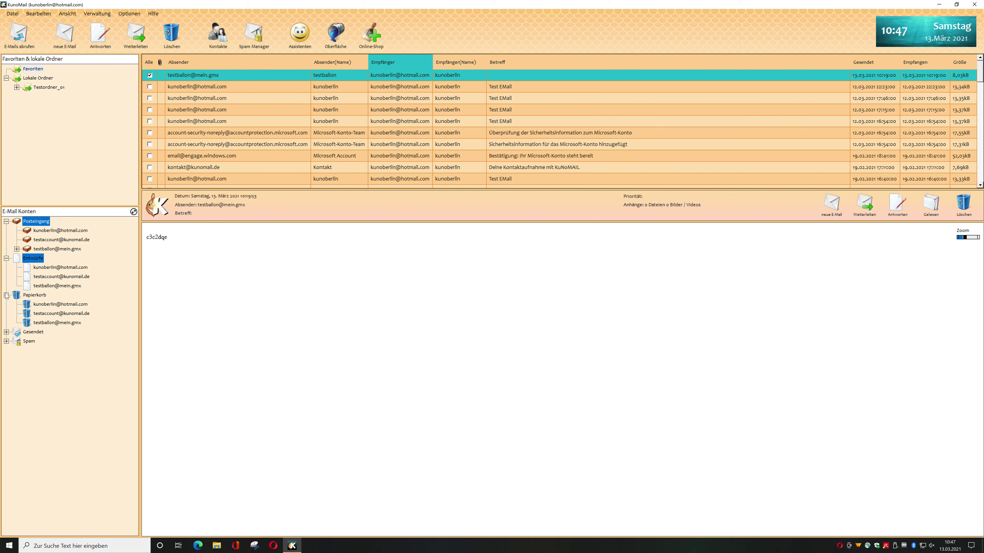
pyautogui.click(6, 331)
pyautogui.click(6, 387)
pyautogui.click(6, 387)
pyautogui.click(25, 305)
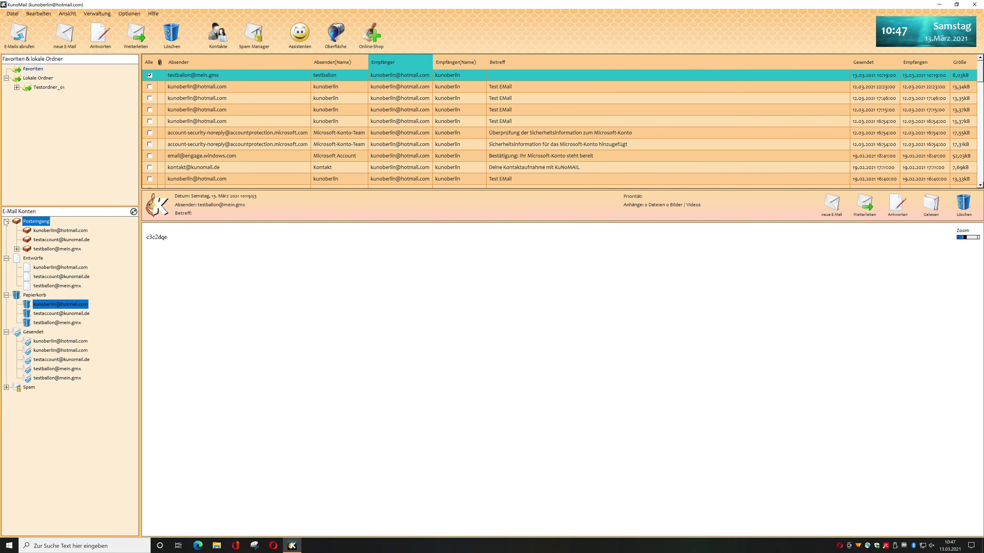
pyautogui.click(6, 222)
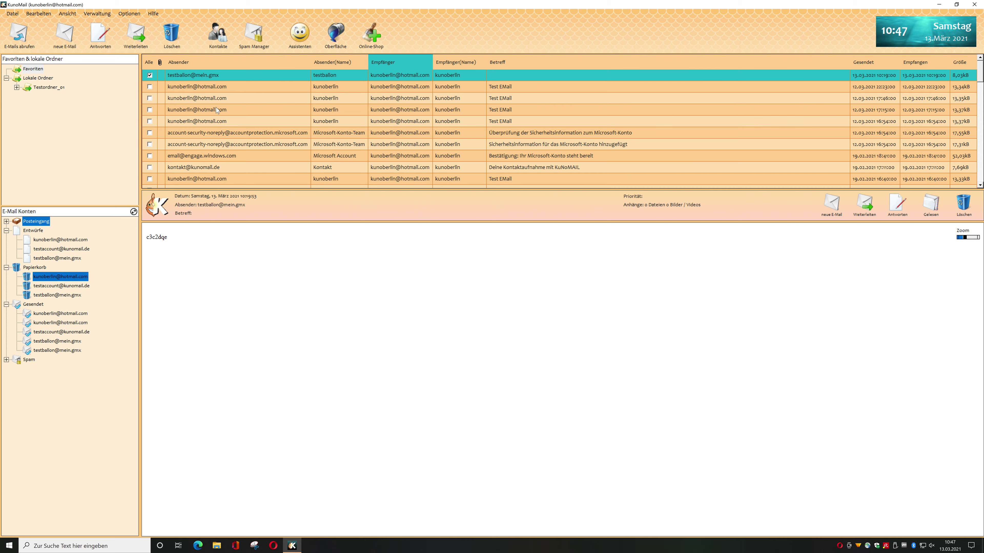
# Switch the E-Mail Konten tree to grouping by account and expand the KunoMail test account's folders
pyautogui.click(133, 212)
pyautogui.click(48, 221)
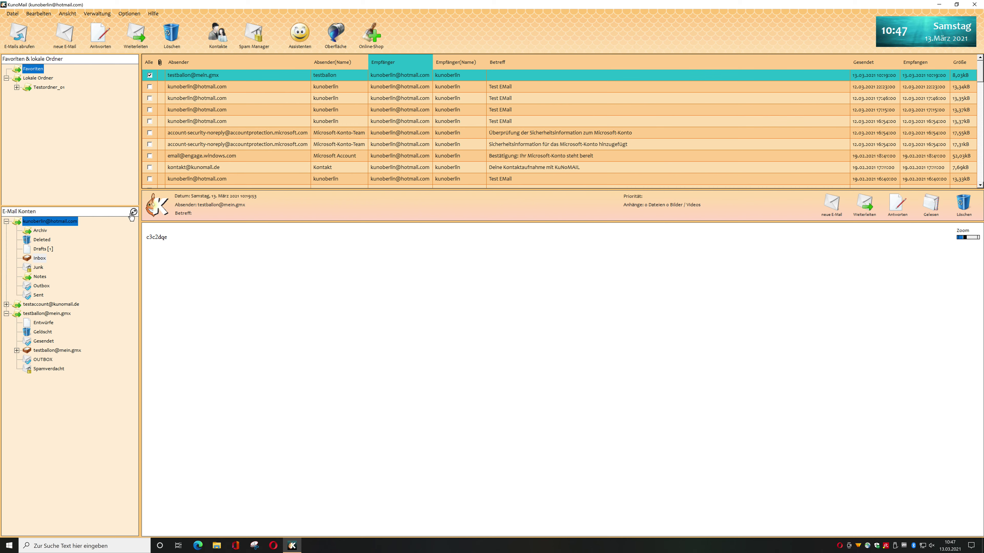
pyautogui.click(6, 304)
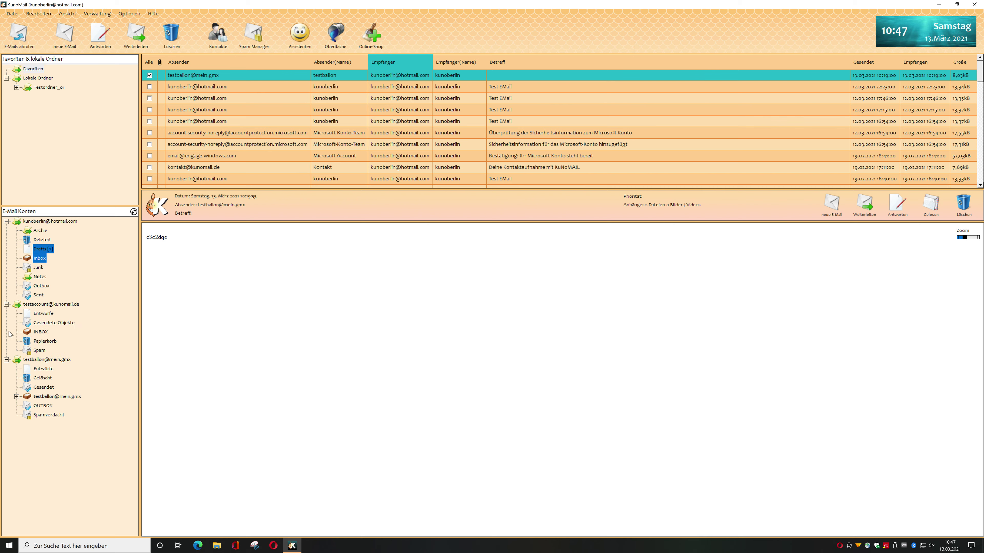
pyautogui.click(69, 222)
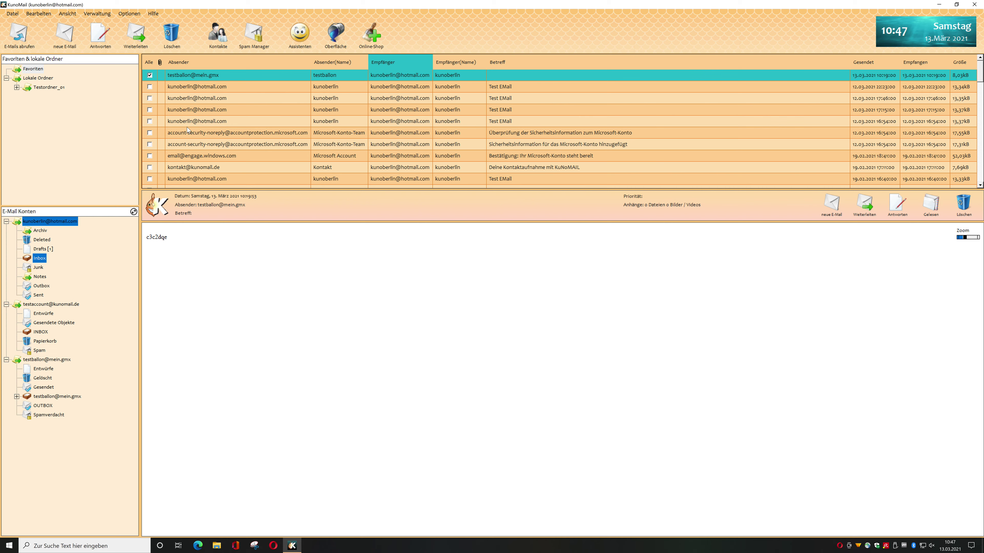
# Select the four newest messages in the combined inbox list and move them to the local folder Testordner_01
pyautogui.click(191, 87)
pyautogui.click(150, 86)
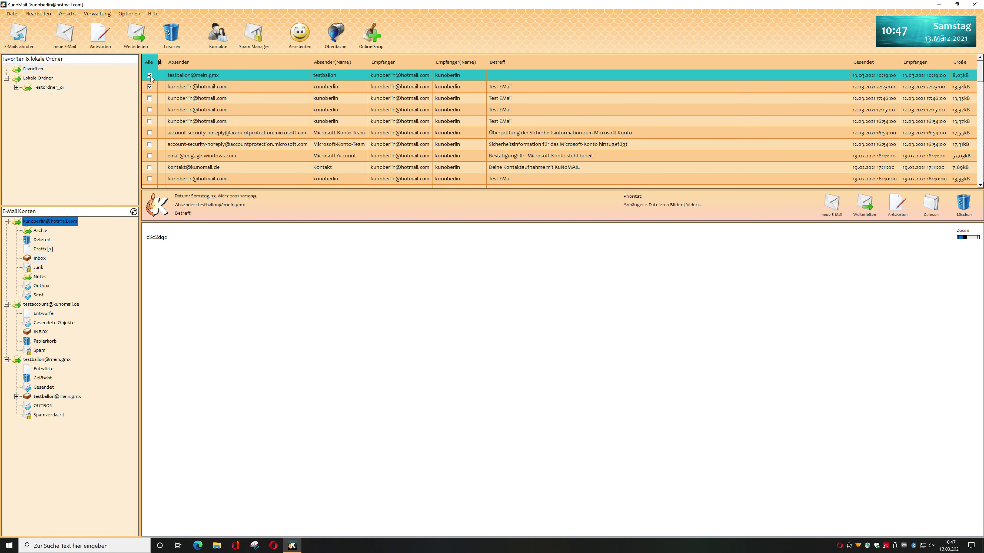
pyautogui.click(149, 98)
pyautogui.click(150, 110)
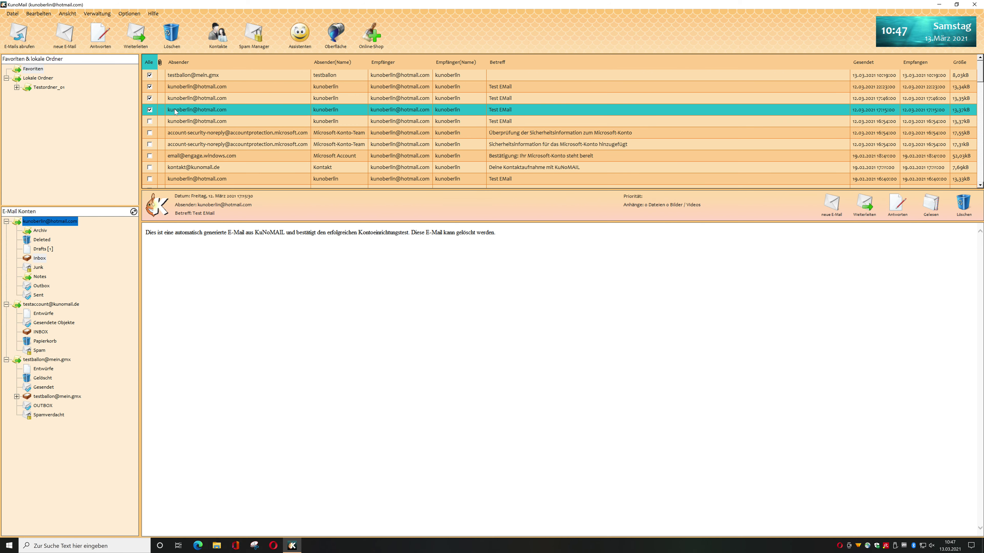
pyautogui.moveTo(172, 111); pyautogui.dragTo(60, 91)
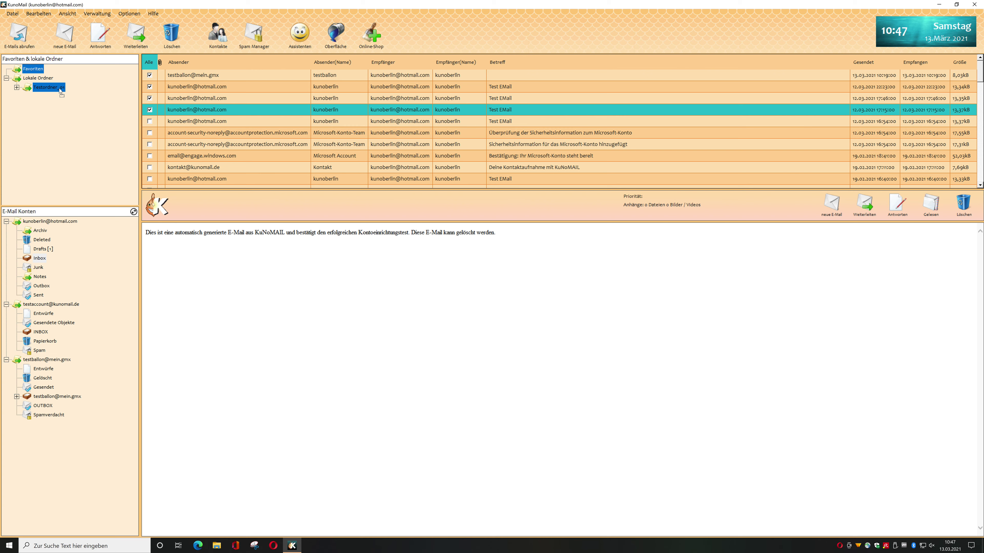
pyautogui.moveTo(60, 90); pyautogui.dragTo(62, 92)
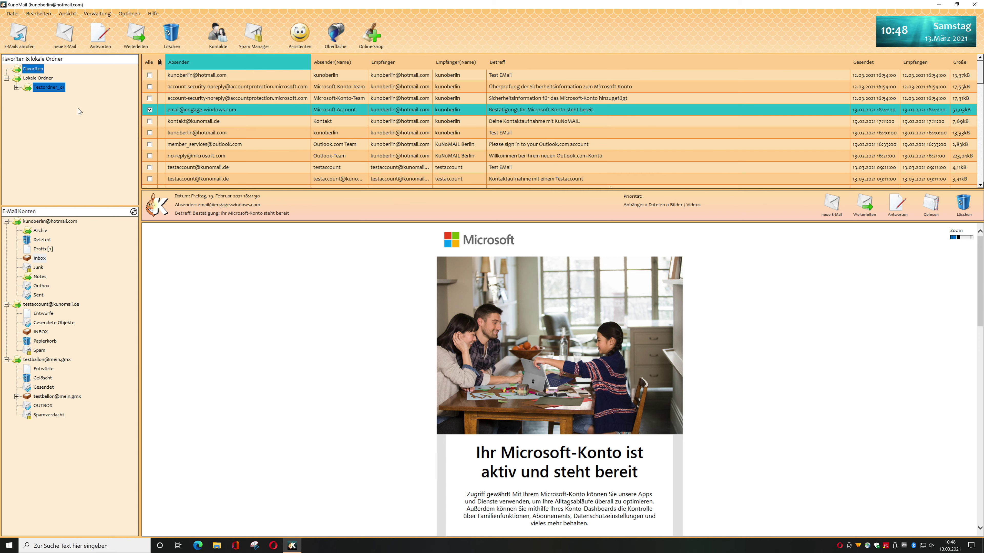
# Expand Testordner_01 and examine its messages and those in the Hotmail account's Inbox to check the move
pyautogui.click(16, 87)
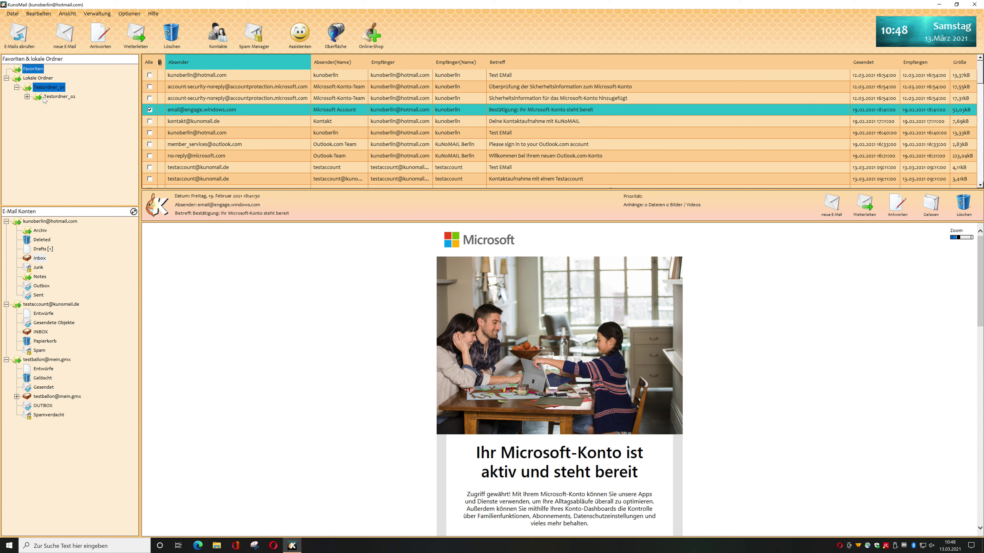
pyautogui.click(48, 87)
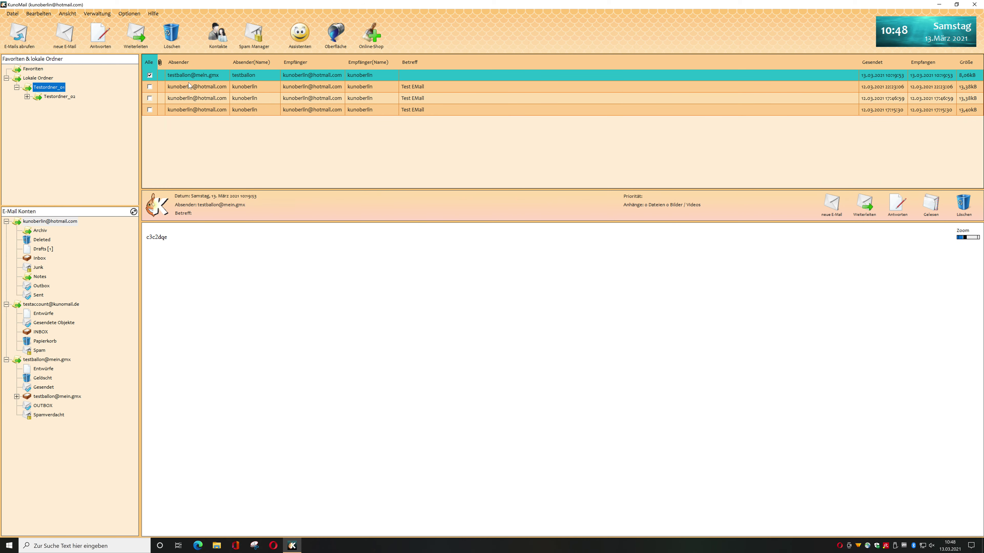
pyautogui.click(42, 240)
pyautogui.click(40, 258)
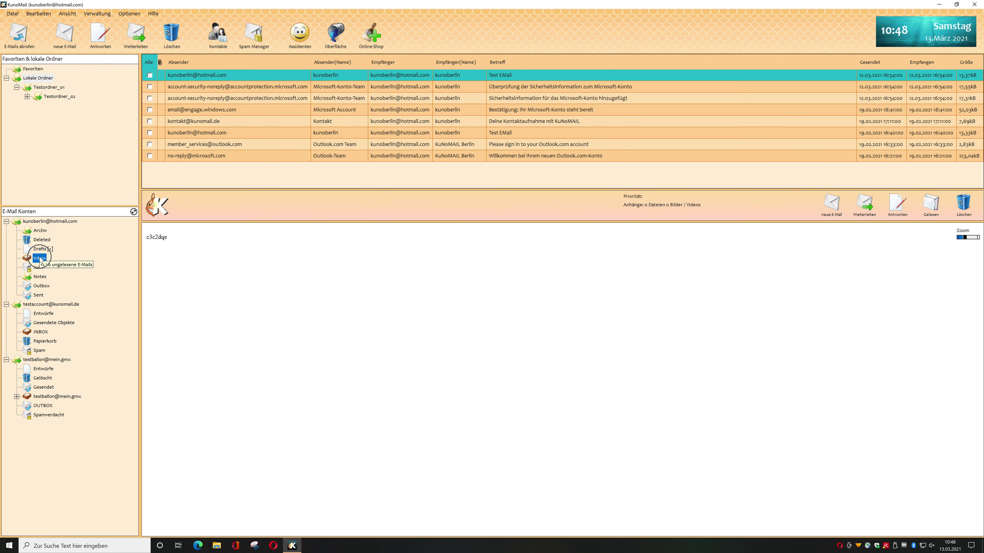
# Copy the newest message "Deine Kontaktaufnahme mit KuNoMAIL" from the GMX account's inbox into its Büro subfolder
pyautogui.rightClick(199, 75)
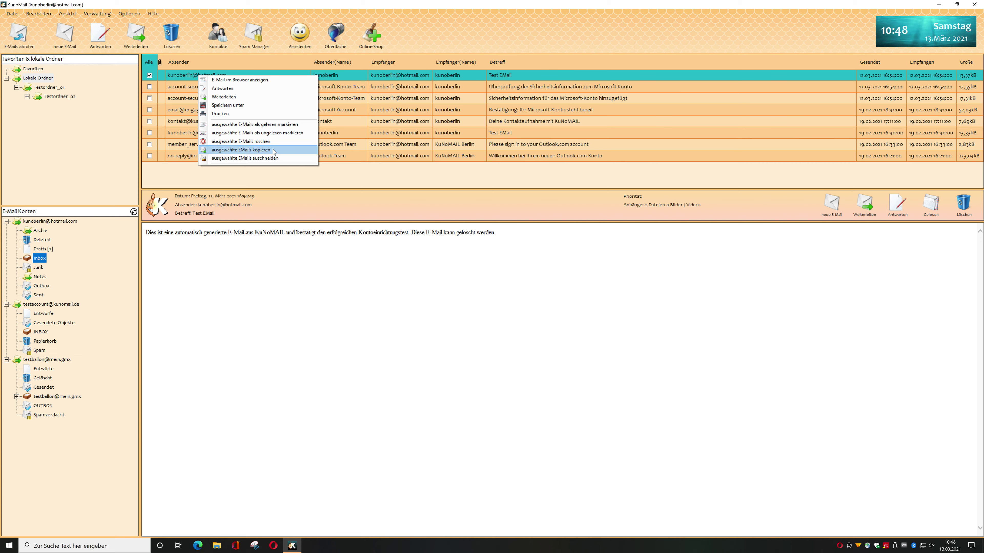
pyautogui.click(59, 396)
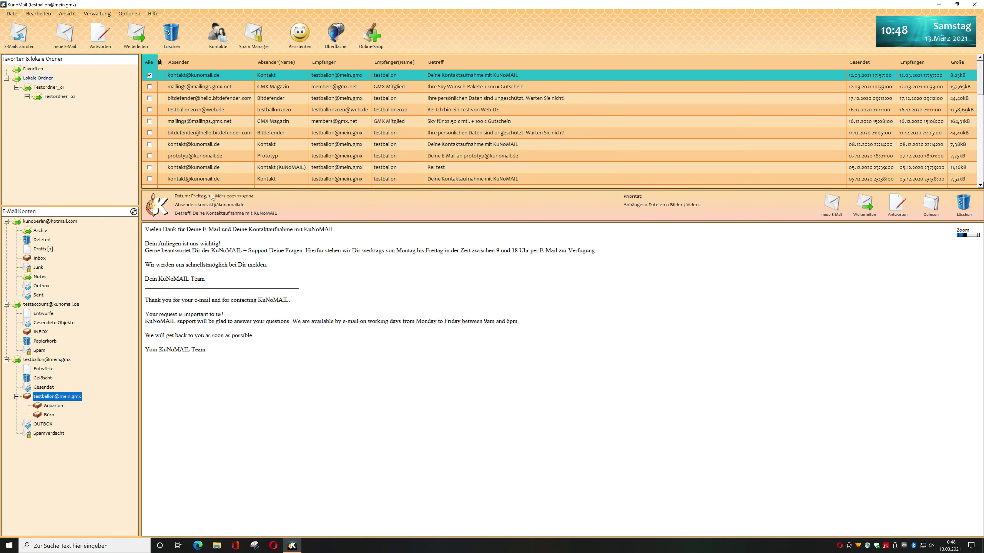
pyautogui.rightClick(218, 77)
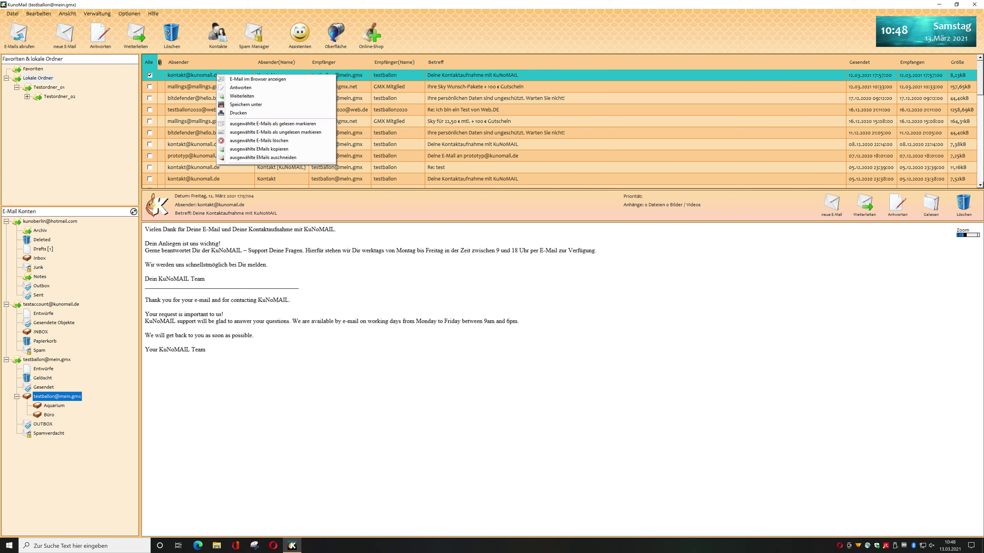
pyautogui.click(253, 149)
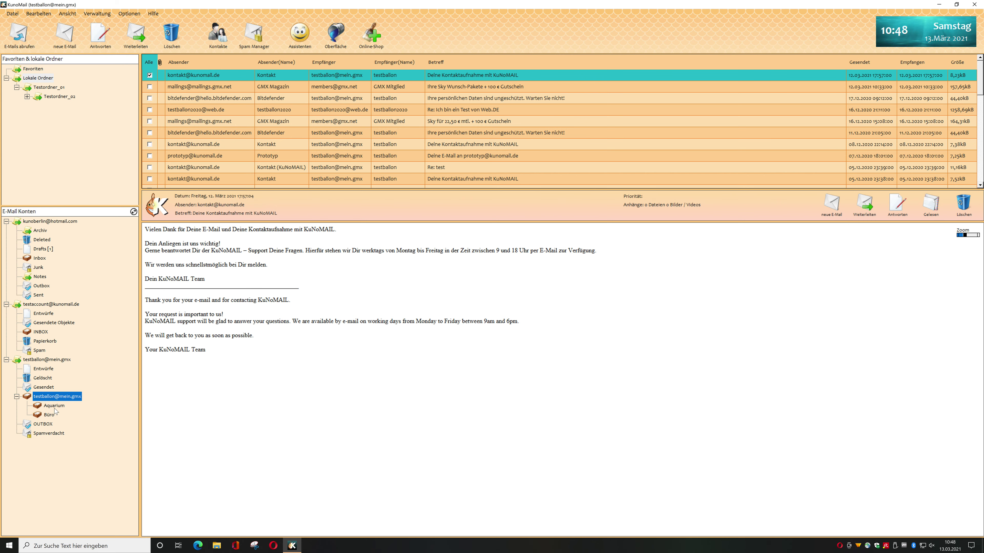
pyautogui.click(49, 415)
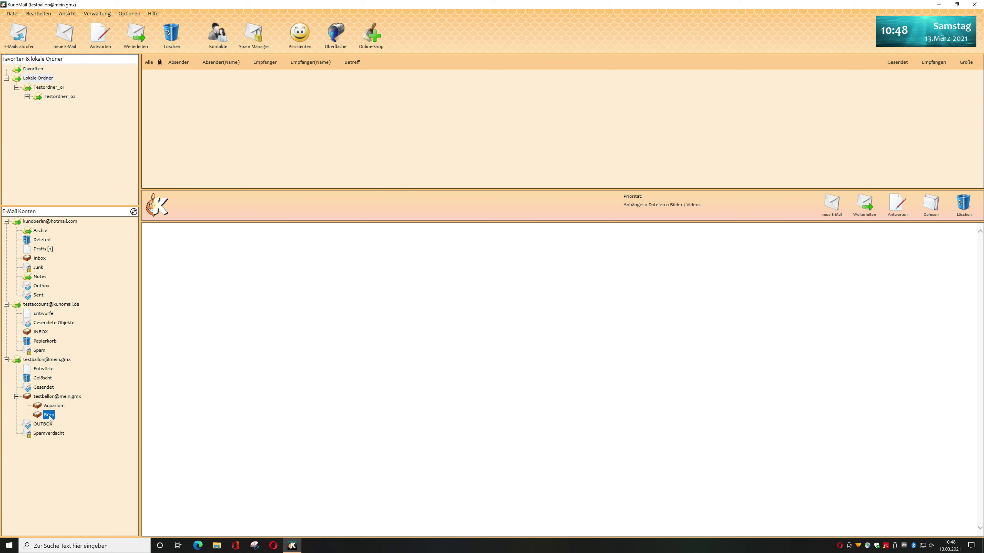
pyautogui.rightClick(50, 418)
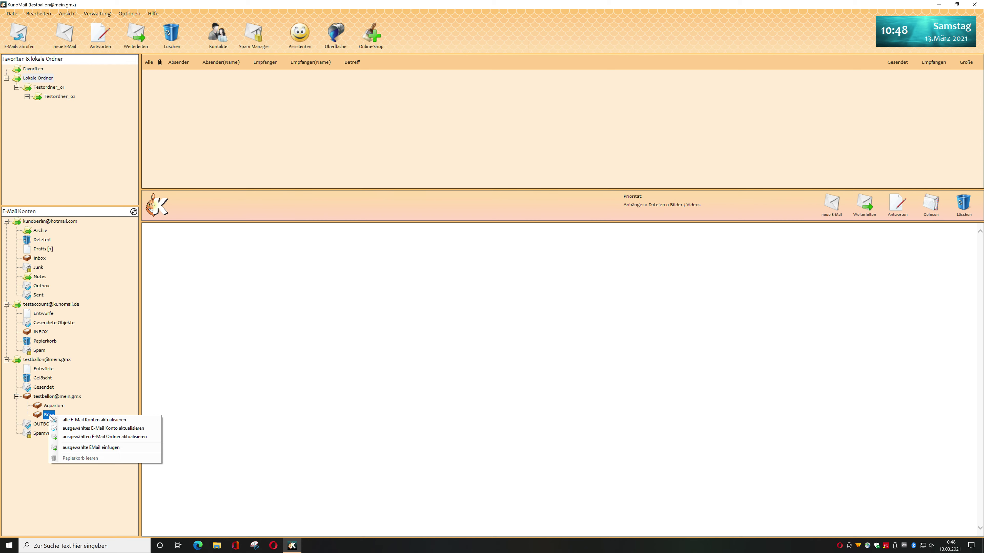
pyautogui.click(70, 448)
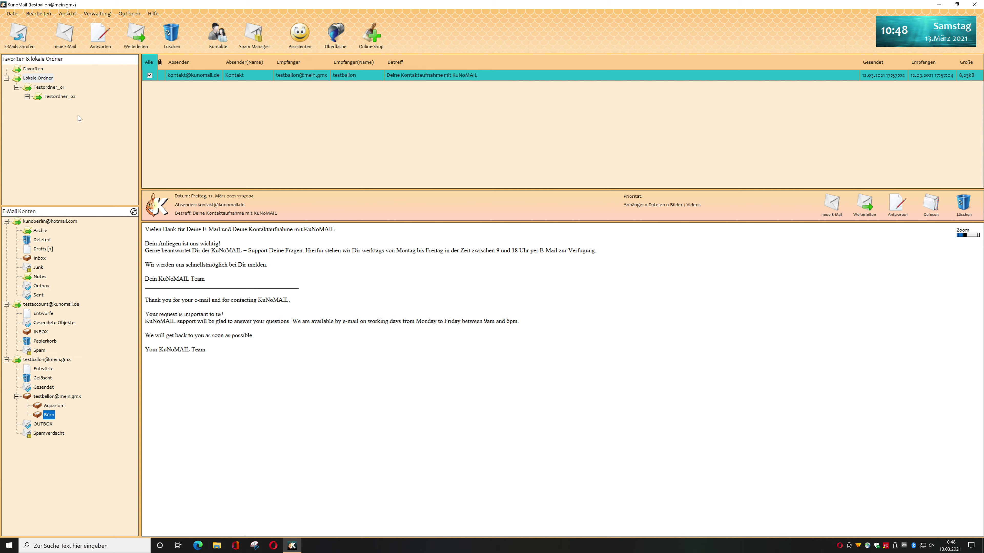
# Move the "Test EMail" message from the local folder Testordner_02 to the GMX account's inbox
pyautogui.click(40, 230)
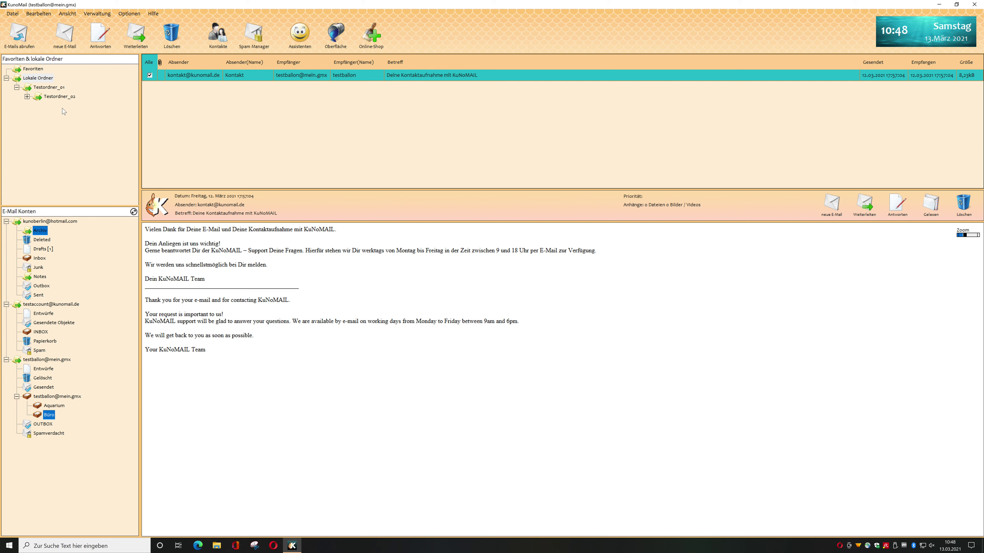
pyautogui.click(60, 97)
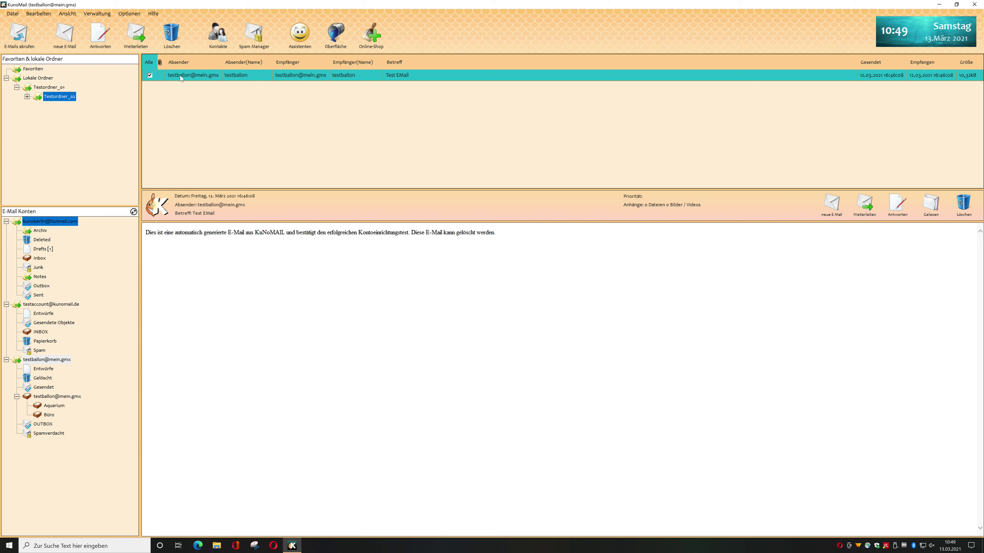
pyautogui.moveTo(180, 75); pyautogui.dragTo(64, 400)
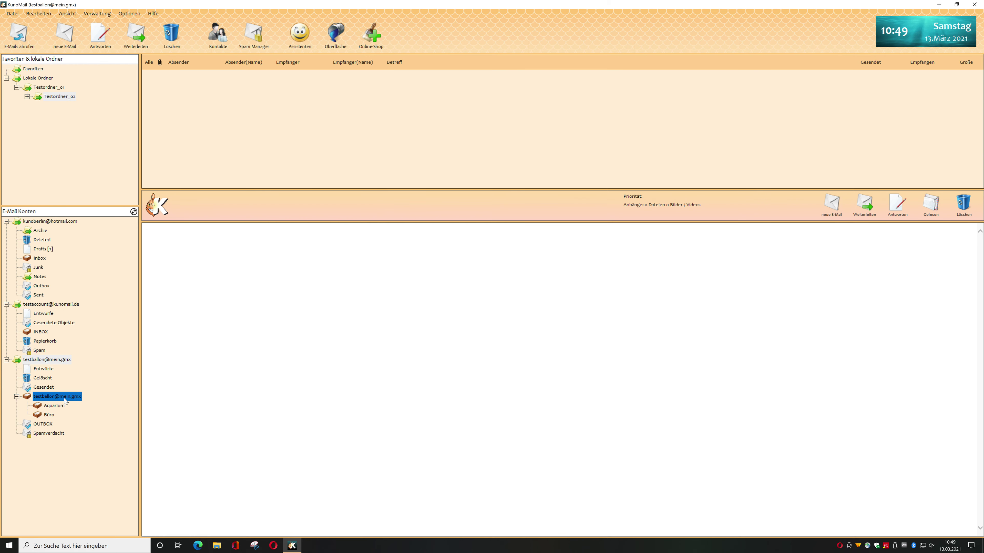
# Move the two newest messages, "Deine Kontaktaufnahme mit KuNoMAIL" and "Test EMail", from the GMX account's inbox to the kunomail.de account's INBOX
pyautogui.click(64, 400)
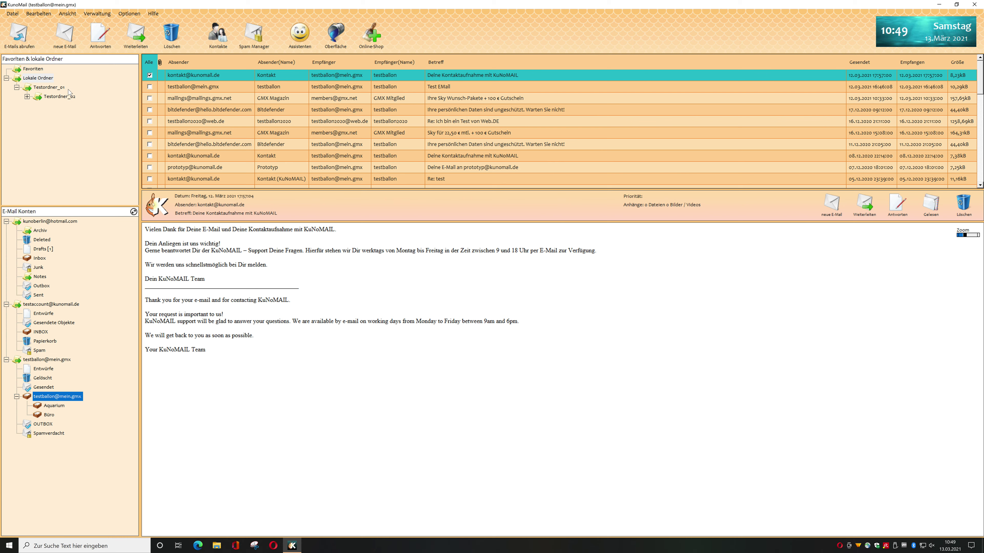
pyautogui.moveTo(58, 97); pyautogui.dragTo(46, 396)
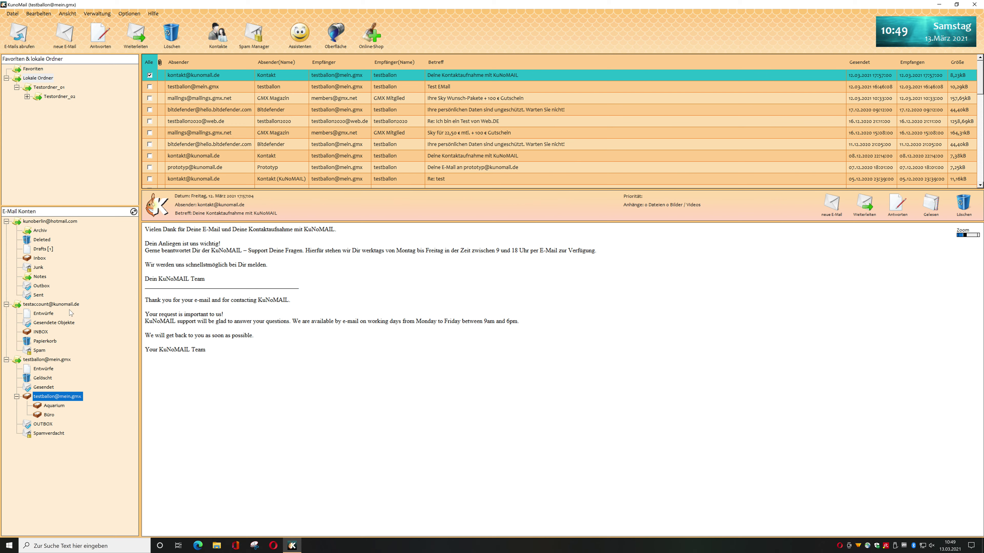
pyautogui.click(69, 100)
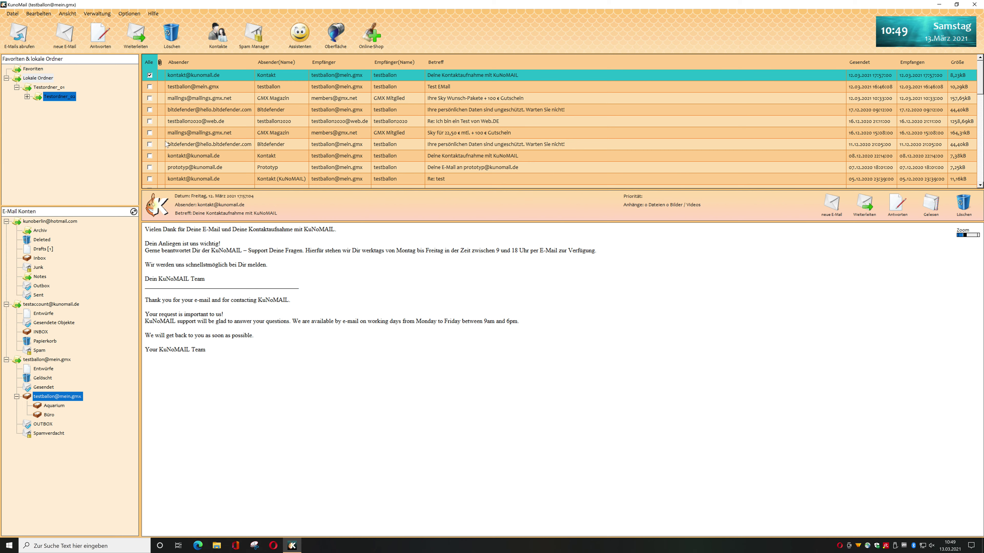
pyautogui.click(149, 87)
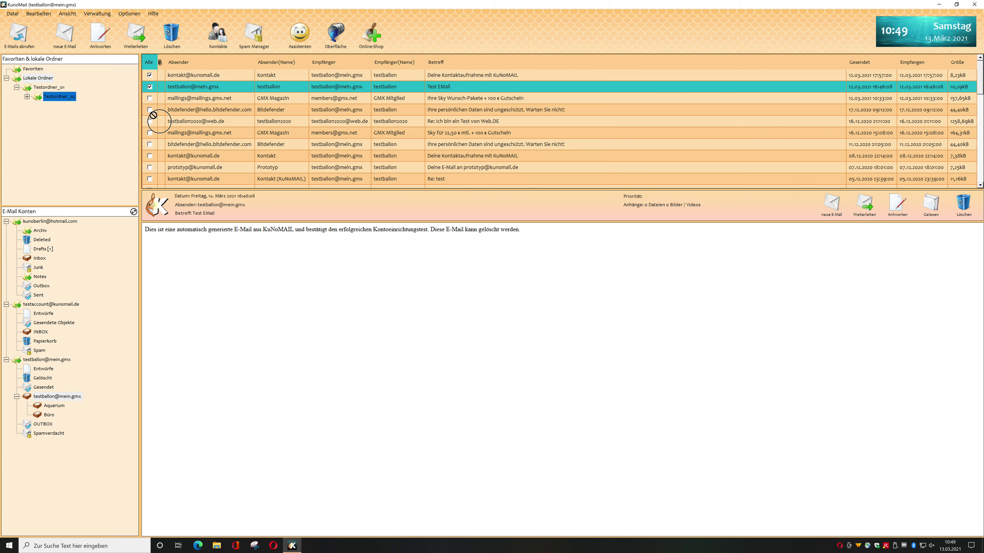
pyautogui.click(39, 267)
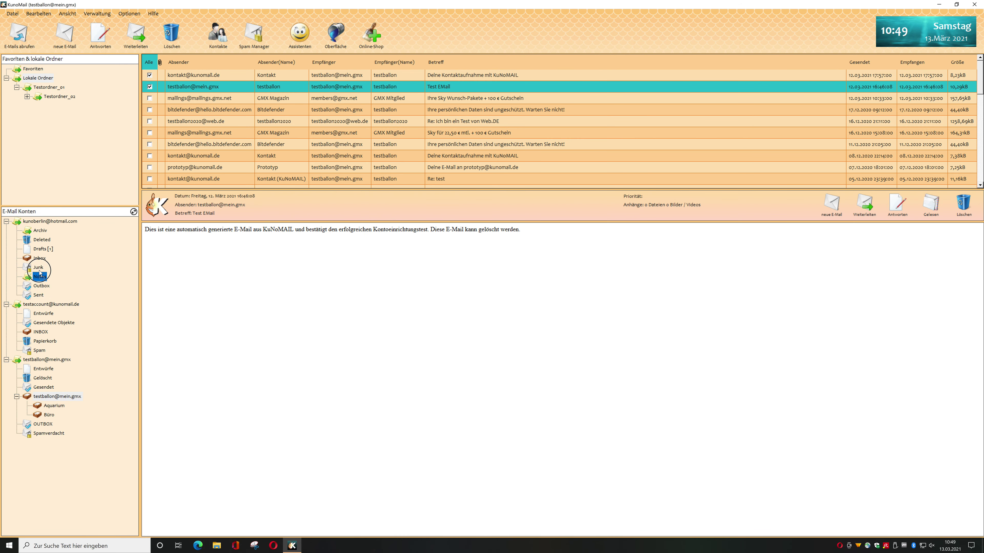
pyautogui.click(41, 240)
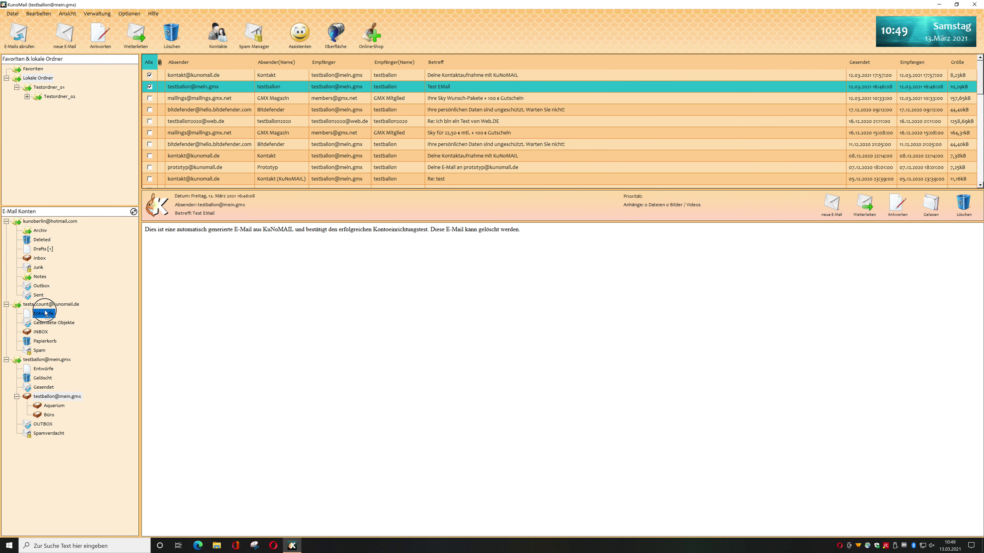
pyautogui.click(48, 323)
pyautogui.click(46, 332)
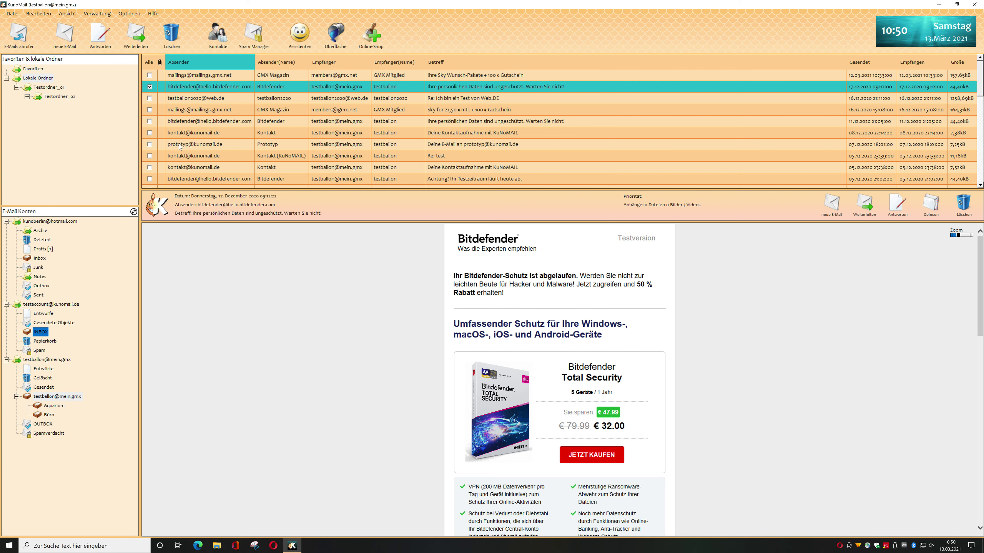
# Open the program settings and enable "beim schließen in die Systray ablegen" in the start and exit options
pyautogui.click(130, 16)
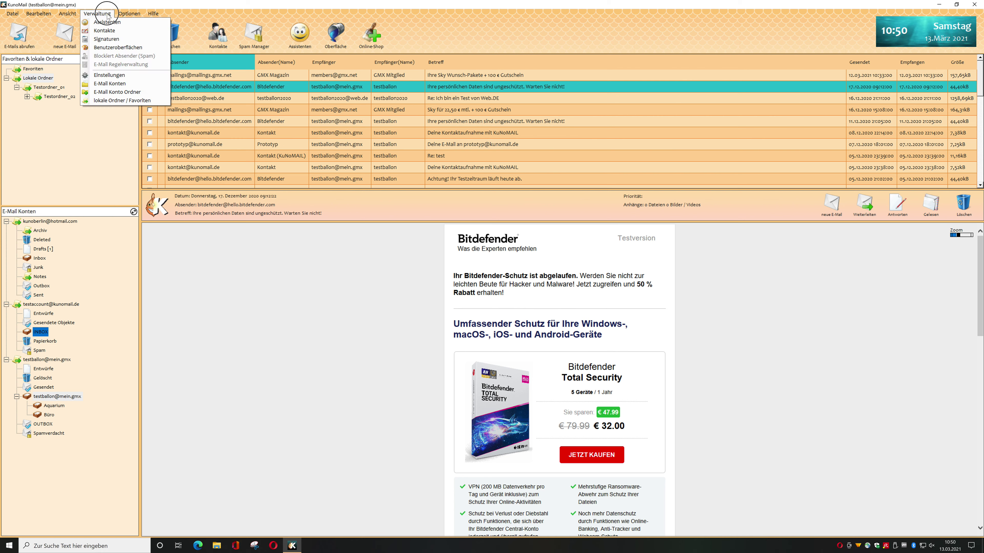
pyautogui.click(122, 76)
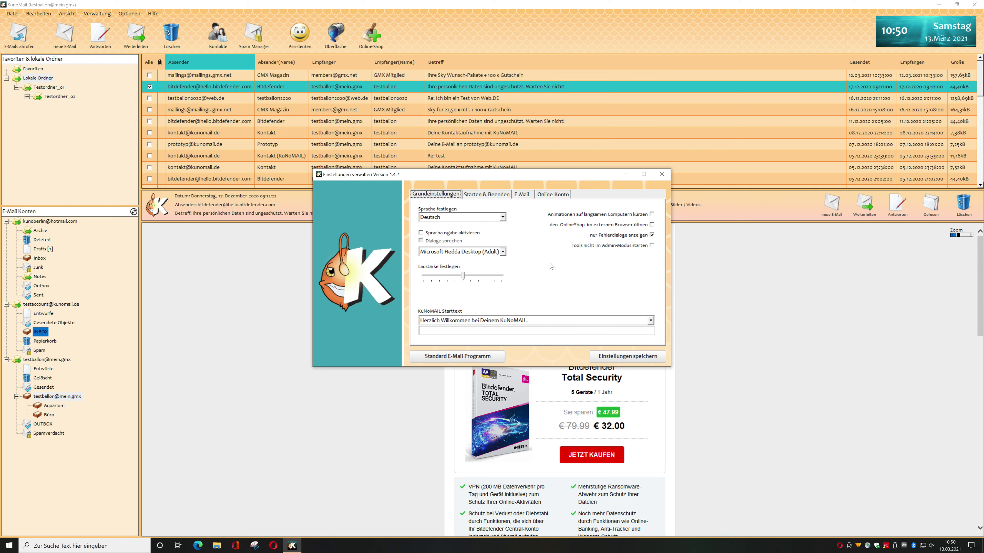
pyautogui.click(481, 195)
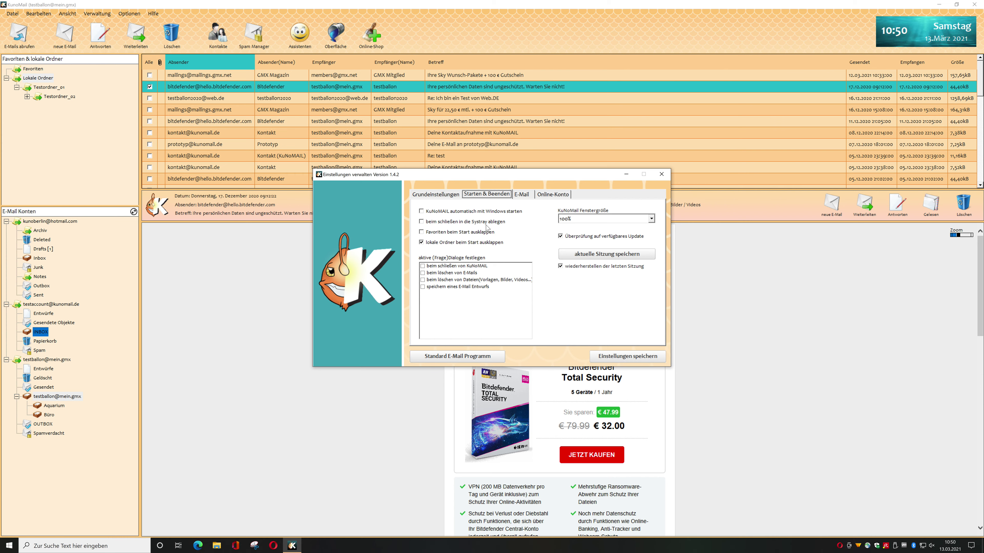
pyautogui.click(422, 222)
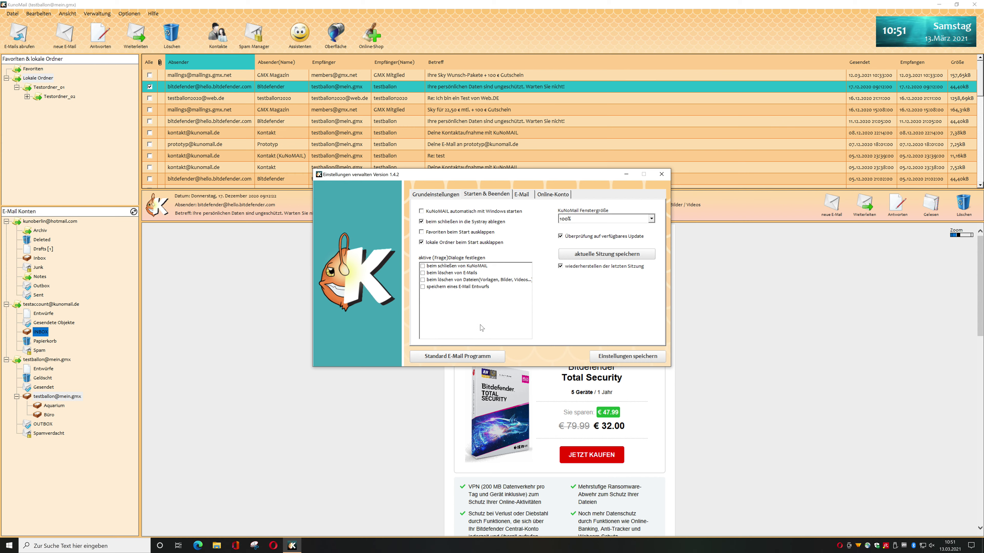
# Register KuNoMAIL as a standard e-mail program, allowing the administrator changes and the registry import of default_local.reg
pyautogui.click(452, 359)
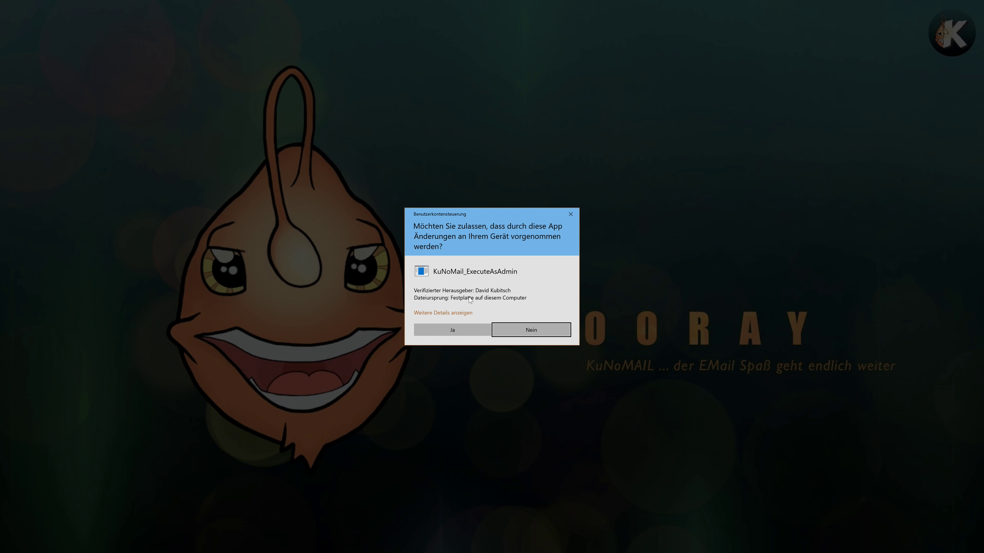
pyautogui.click(453, 329)
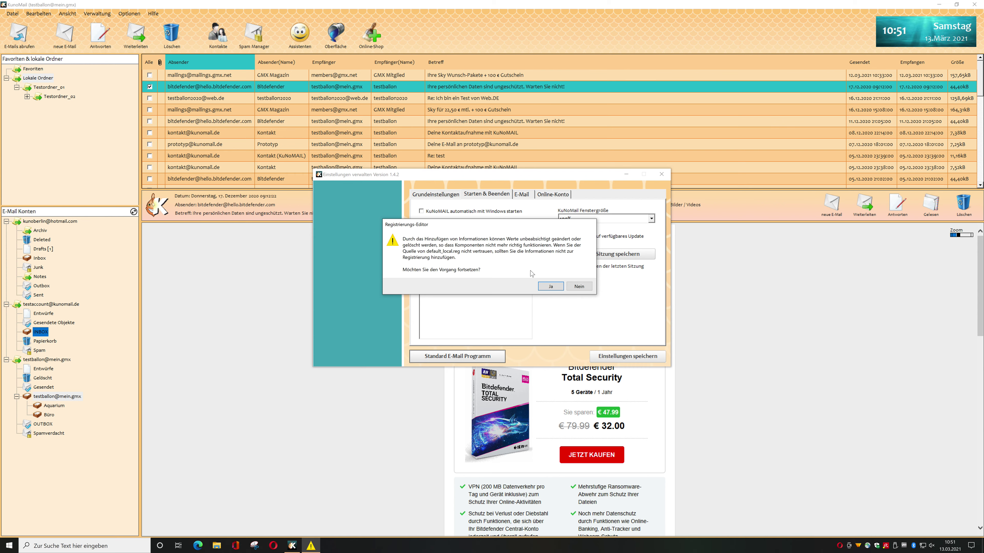
pyautogui.click(553, 288)
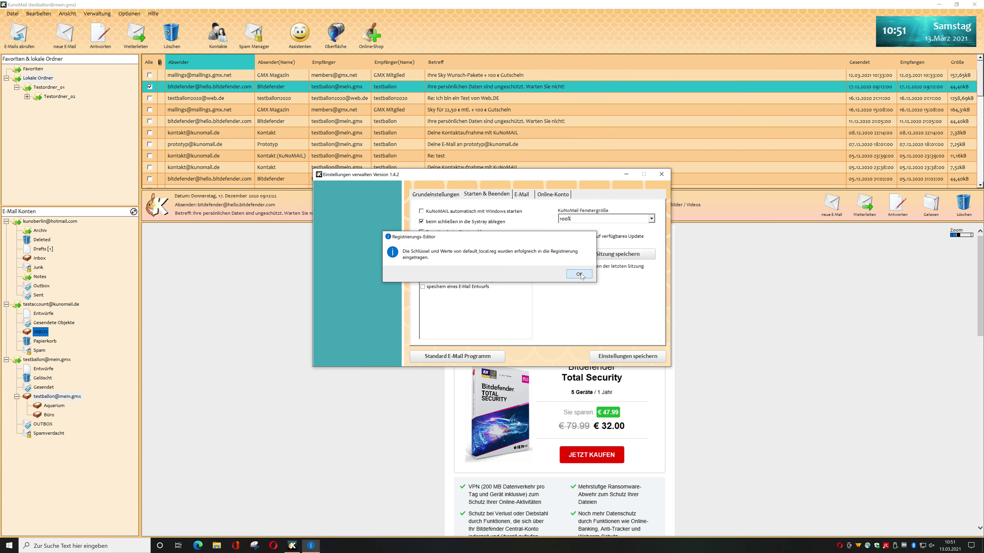
pyautogui.click(571, 276)
# Switch to the Windows settings and set the default e-mail app to KuNoMail_WindowsClient
pyautogui.click(8, 546)
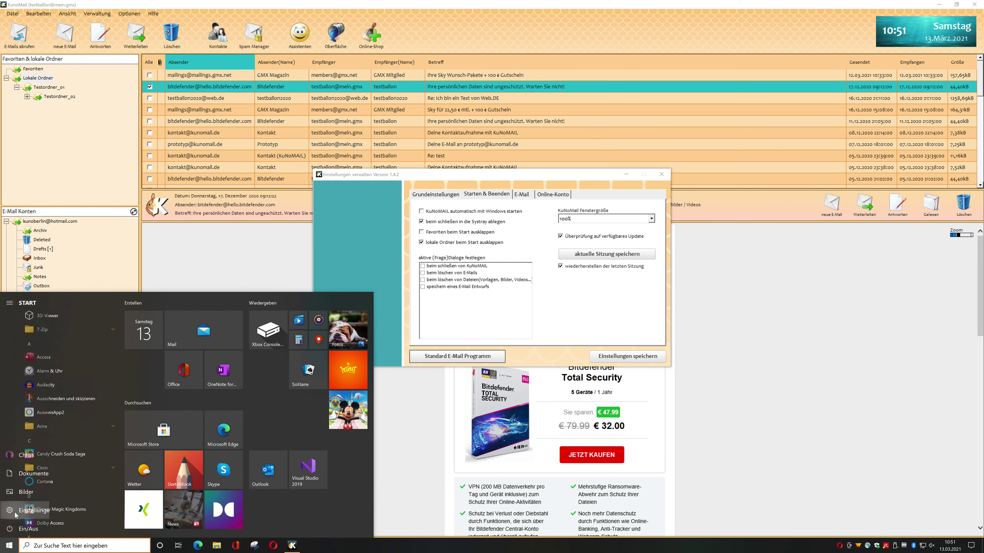
pyautogui.click(9, 511)
pyautogui.click(277, 179)
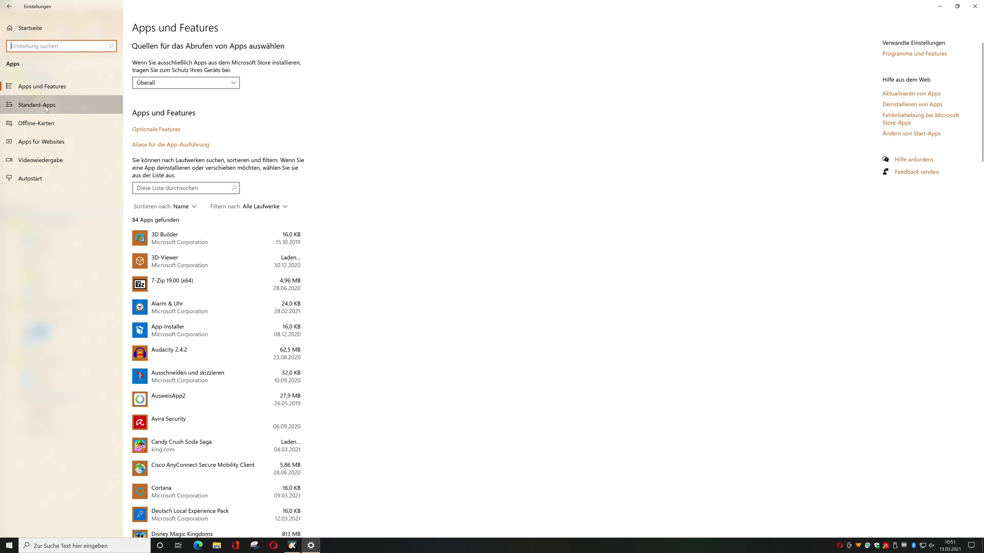
pyautogui.click(46, 106)
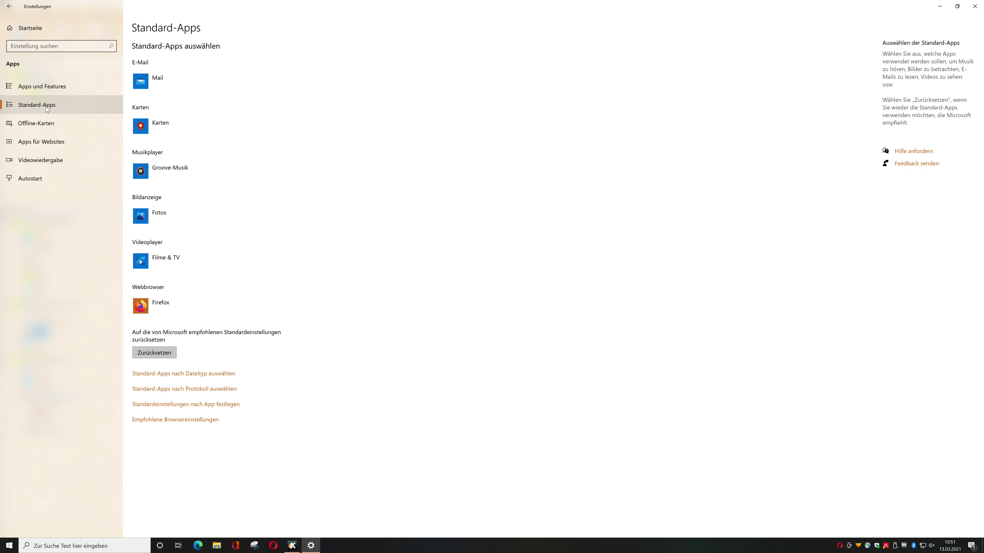
pyautogui.click(152, 83)
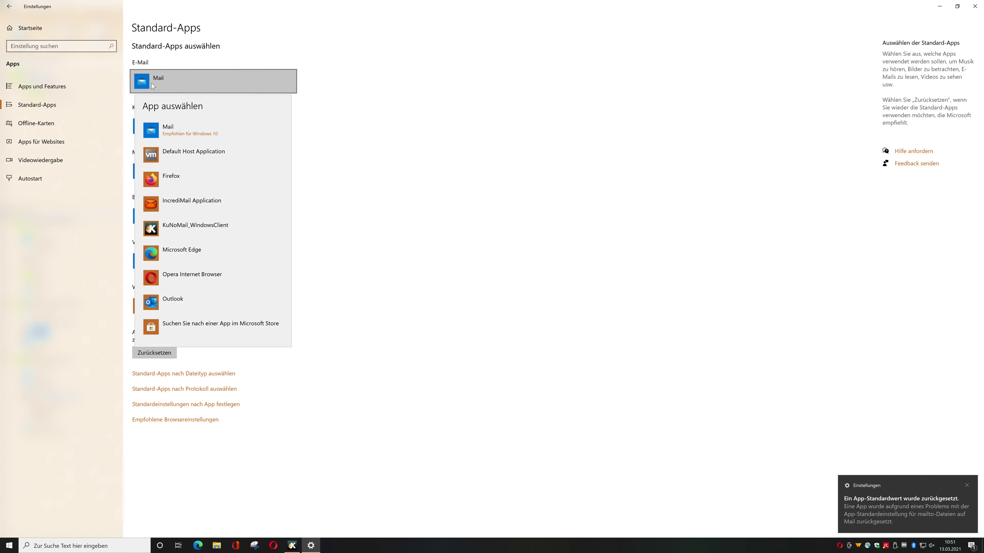
pyautogui.click(205, 223)
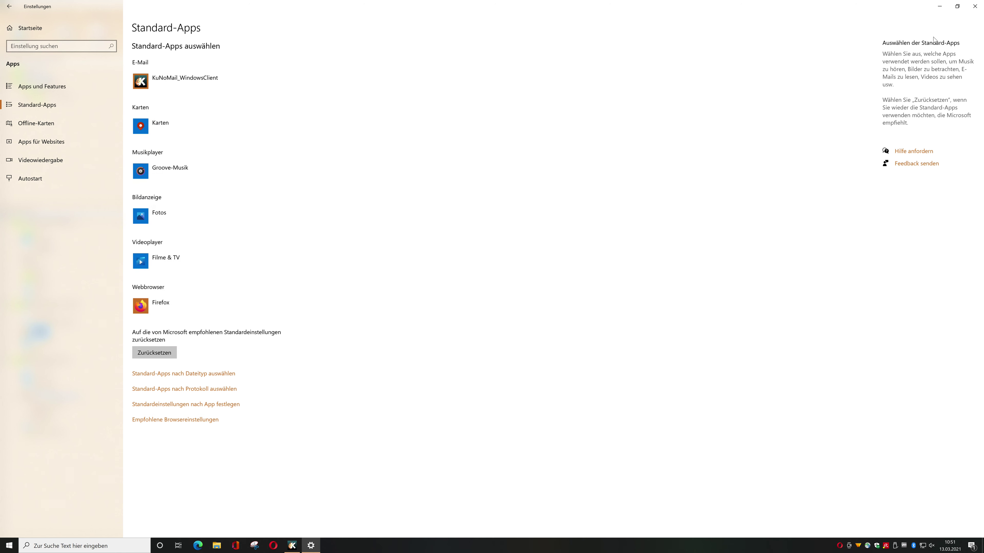
pyautogui.click(976, 8)
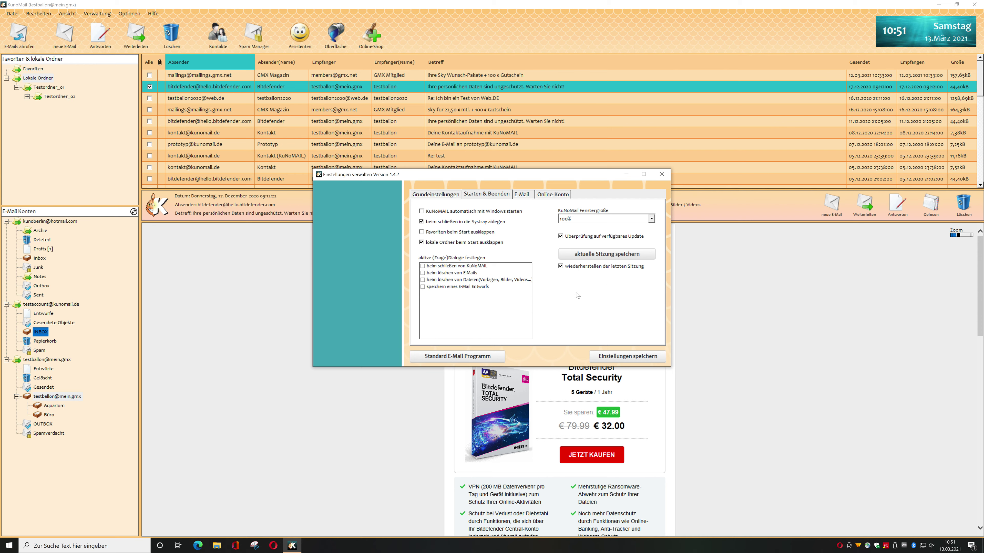
# Set automatic e-mail receiving to "deaktiviert" in the KuNoMAIL e-mail settings
pyautogui.click(524, 195)
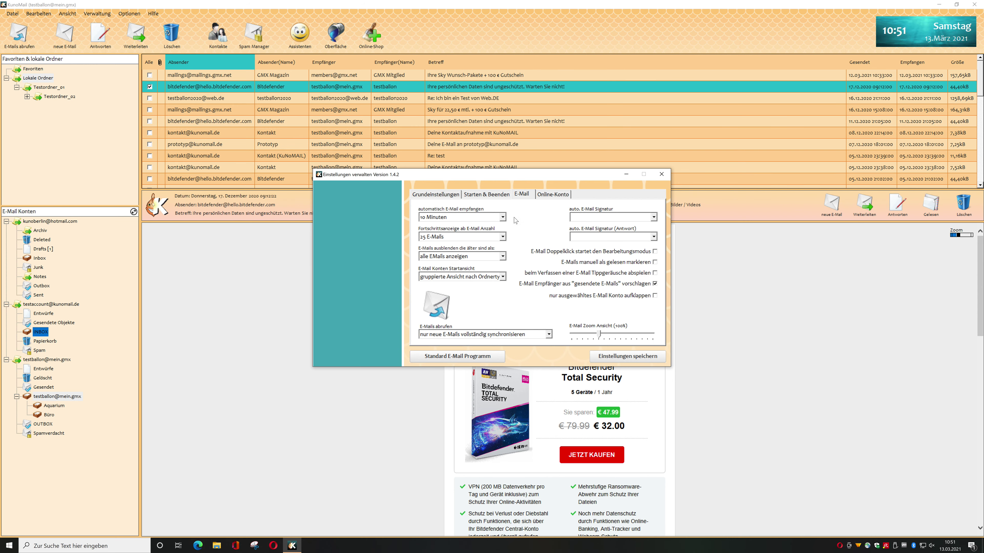
pyautogui.click(505, 218)
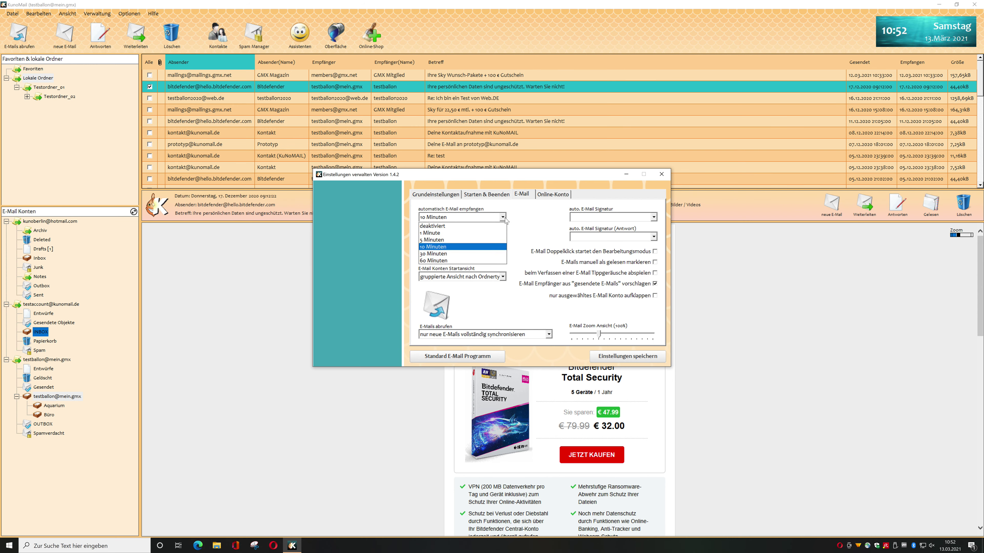
pyautogui.click(486, 227)
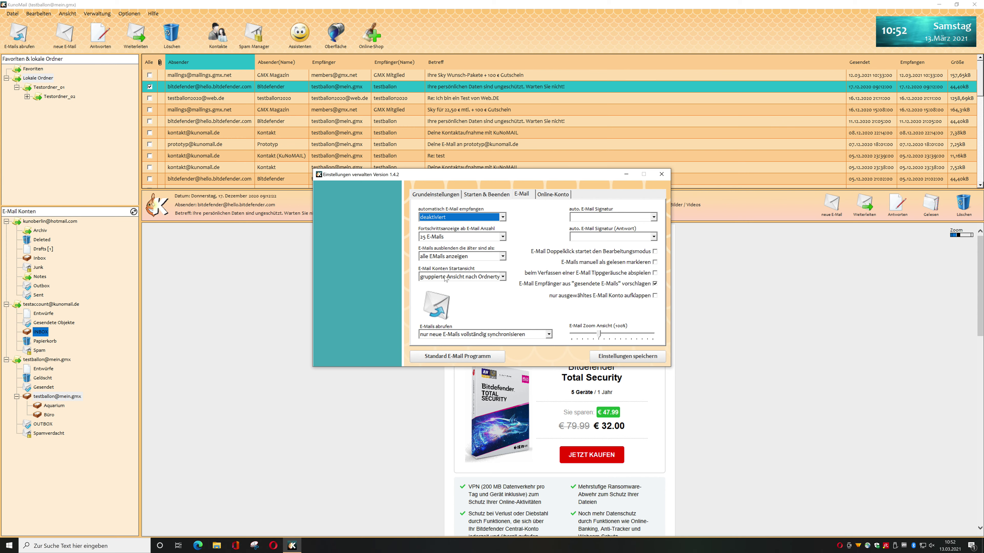
# Set the e-mail accounts' start view to "Ordner in klassischer Ansicht", and return it to "gruppierte Ansicht nach Ordnertyp"
pyautogui.click(502, 276)
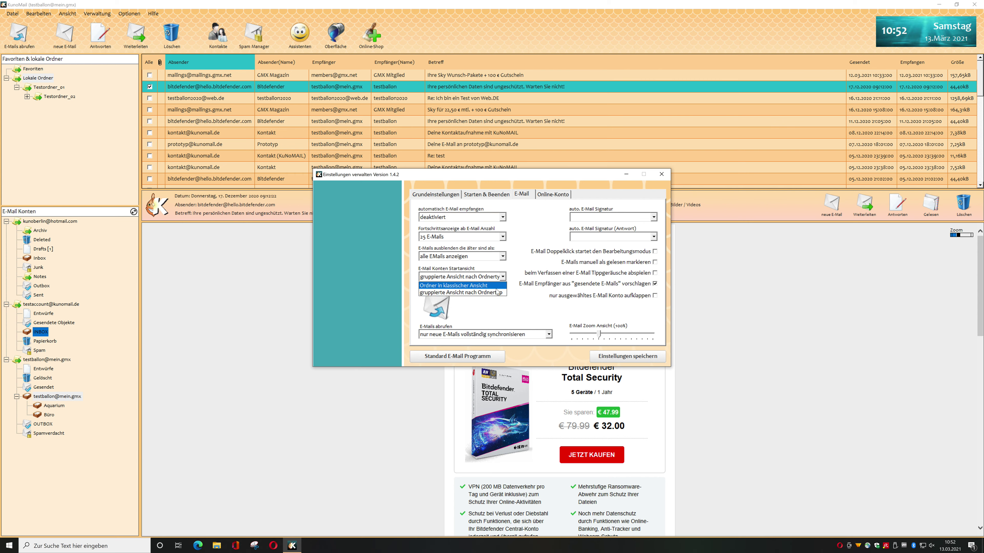
pyautogui.click(479, 286)
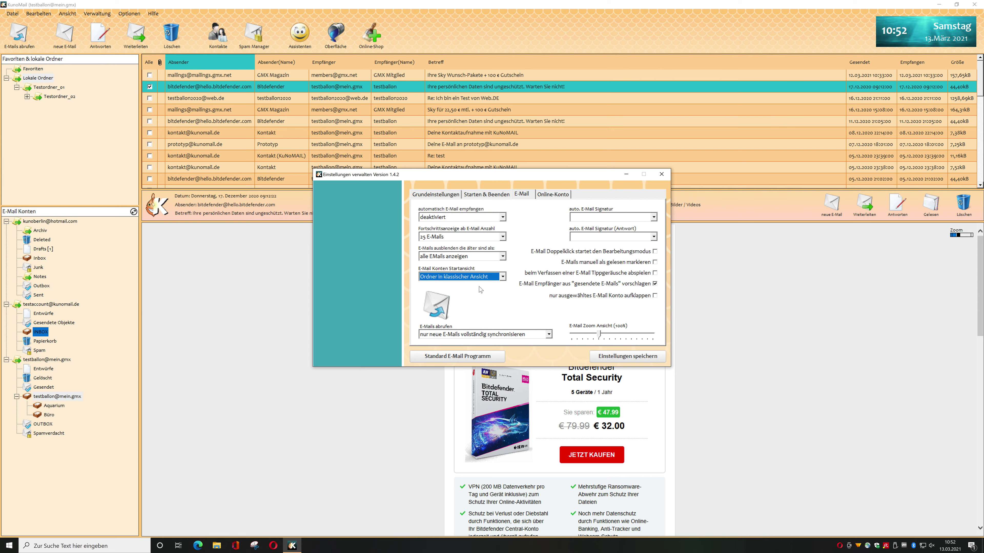
pyautogui.click(479, 277)
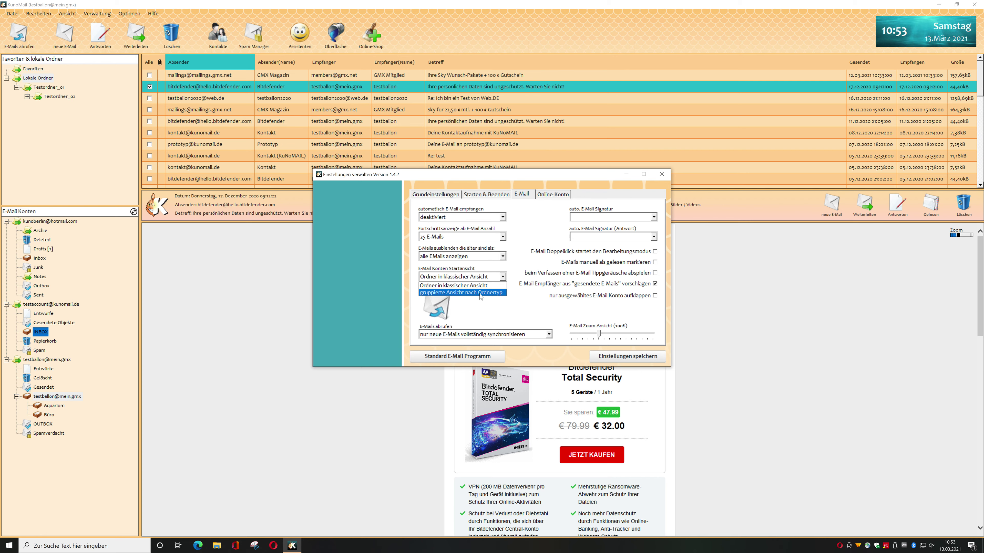
pyautogui.click(480, 296)
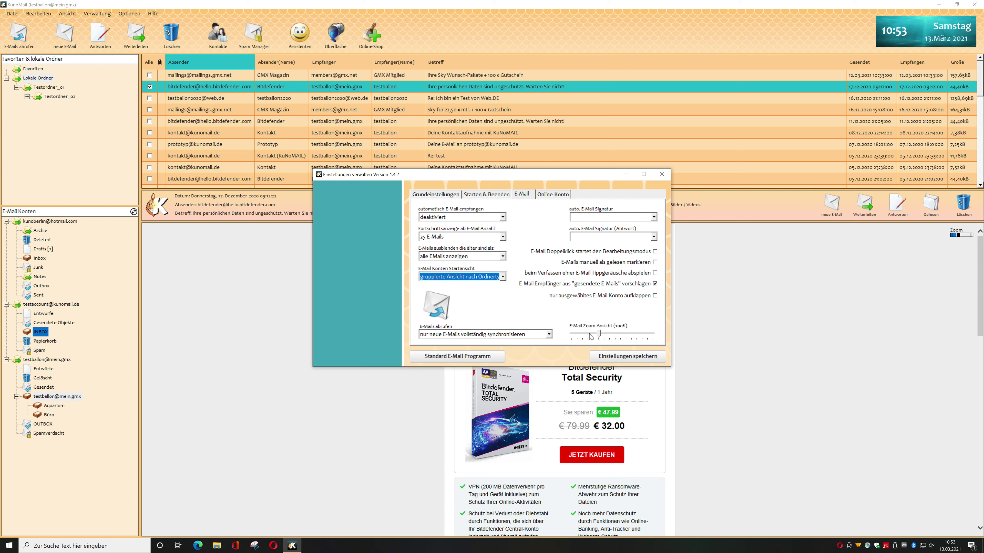
pyautogui.moveTo(599, 335)
pyautogui.mouseDown()
pyautogui.moveTo(579, 337)
pyautogui.moveTo(630, 337)
pyautogui.moveTo(600, 337)
pyautogui.mouseUp()
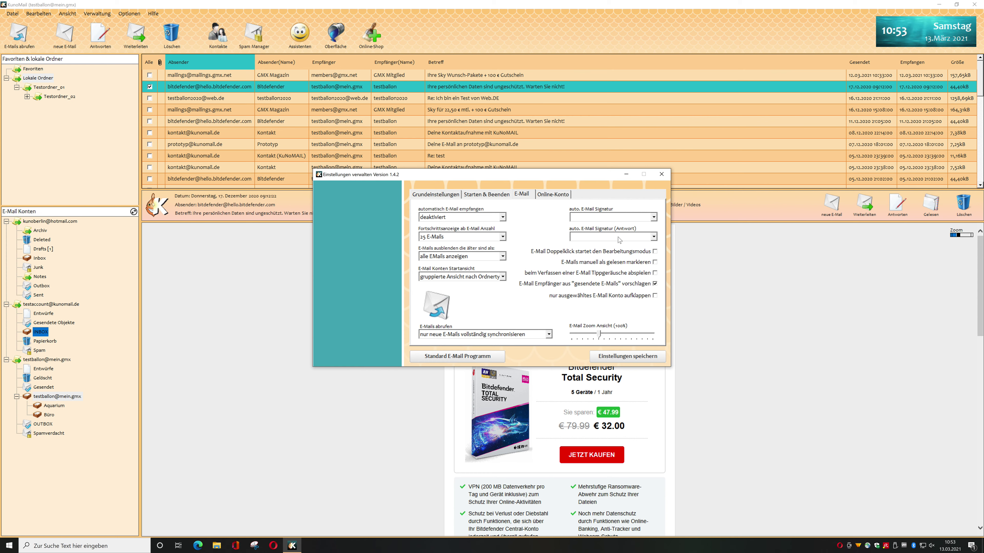
# Set automatic e-mail receiving to 10 Minuten and save the settings
pyautogui.click(553, 195)
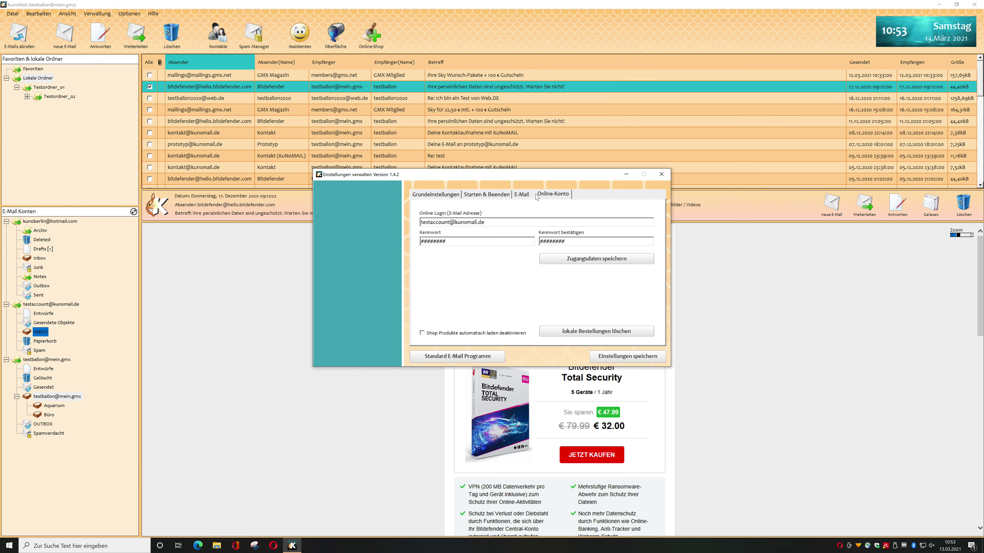
pyautogui.click(527, 195)
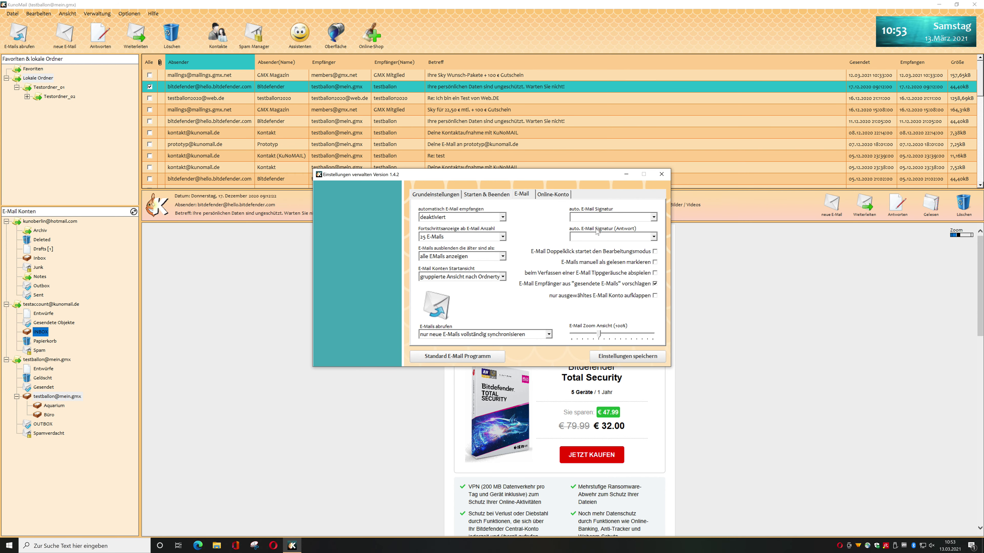
pyautogui.click(463, 217)
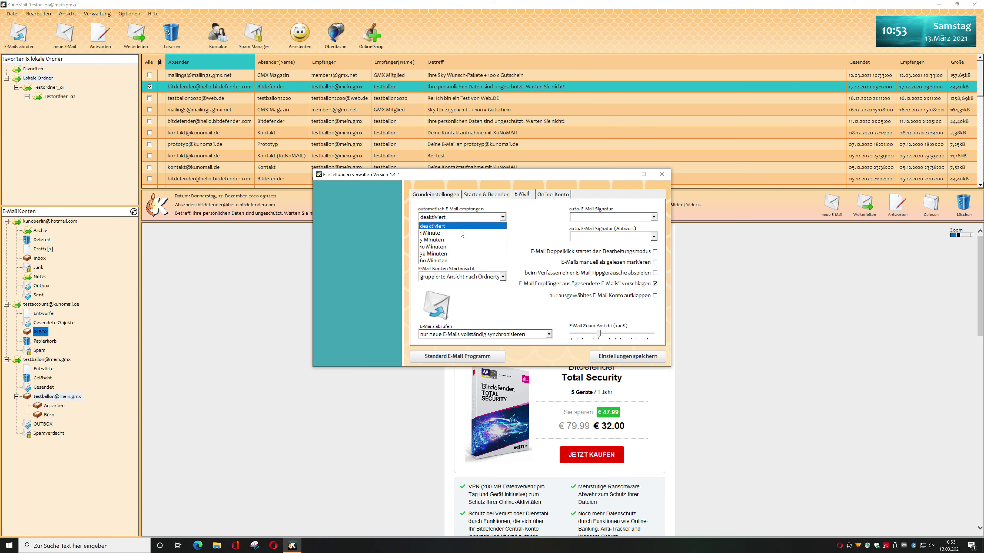
pyautogui.click(460, 241)
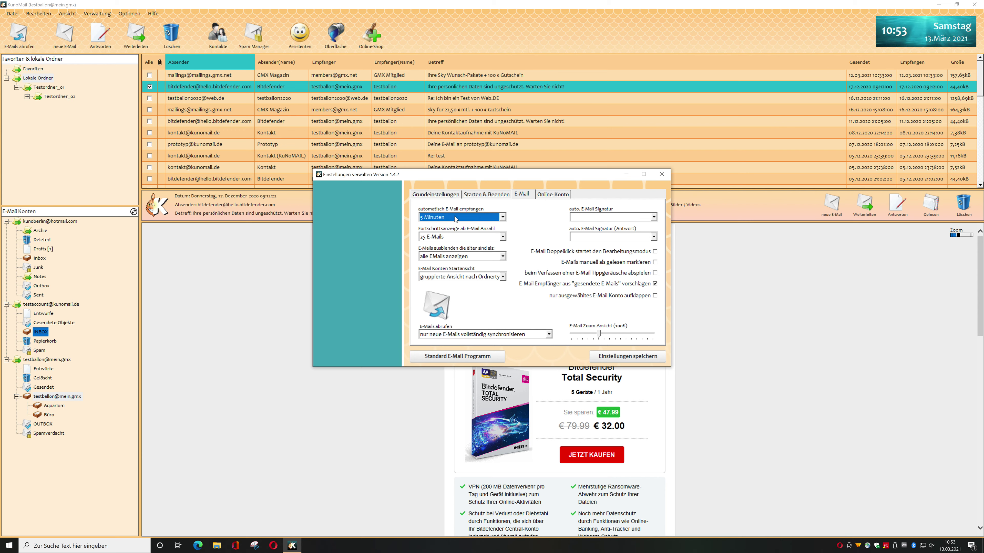
pyautogui.click(491, 217)
pyautogui.click(447, 250)
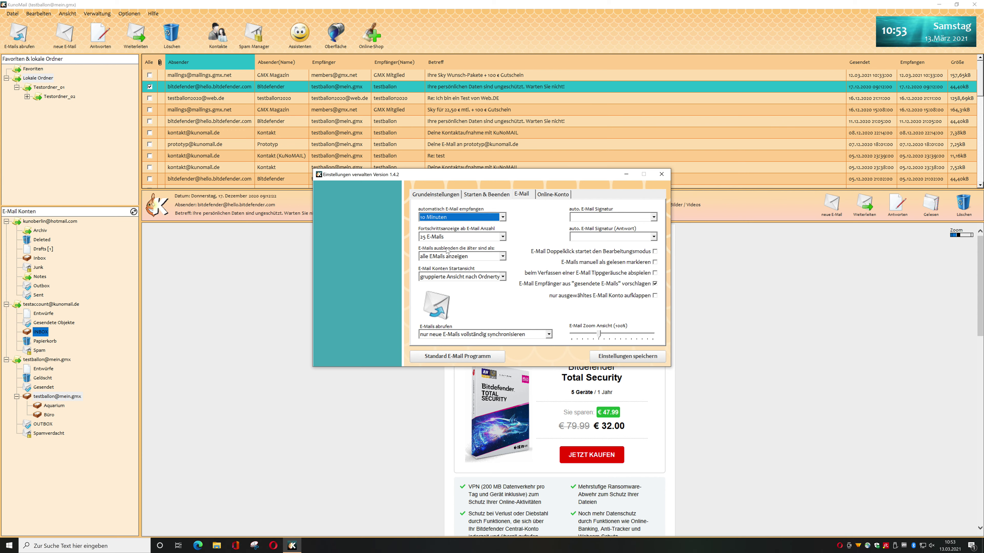
pyautogui.click(488, 194)
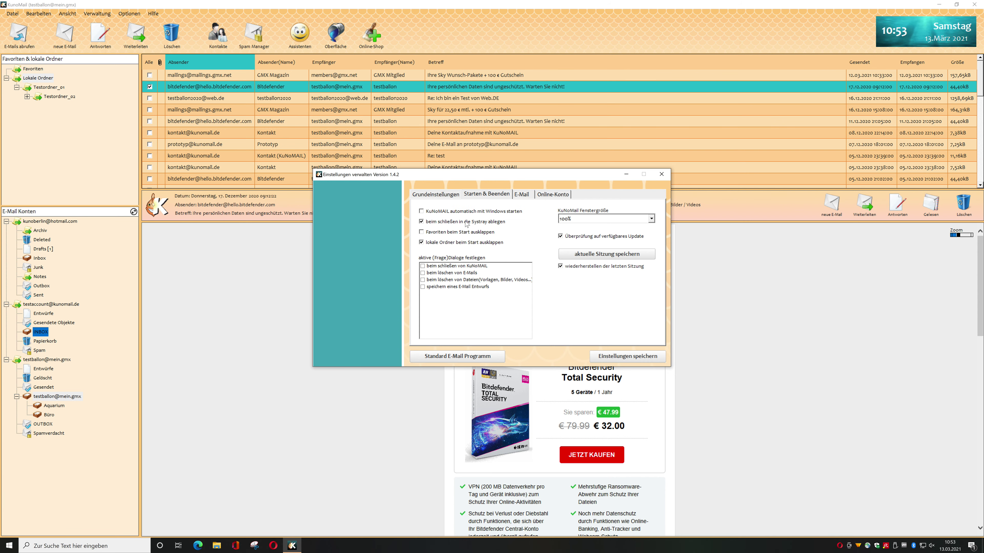
pyautogui.click(614, 358)
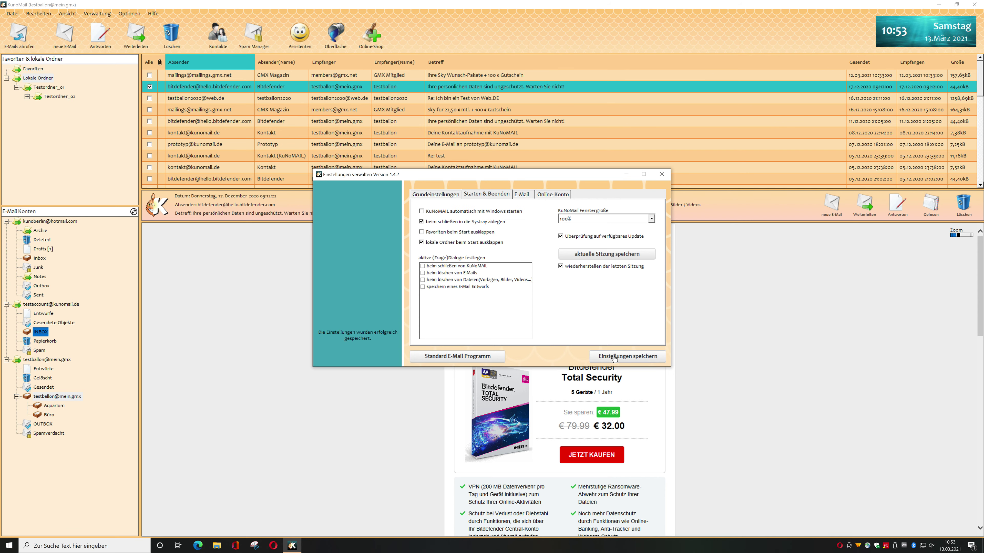
# Close the settings and the main window so KuNoMAIL goes to the system tray, and restore it from there
pyautogui.click(661, 174)
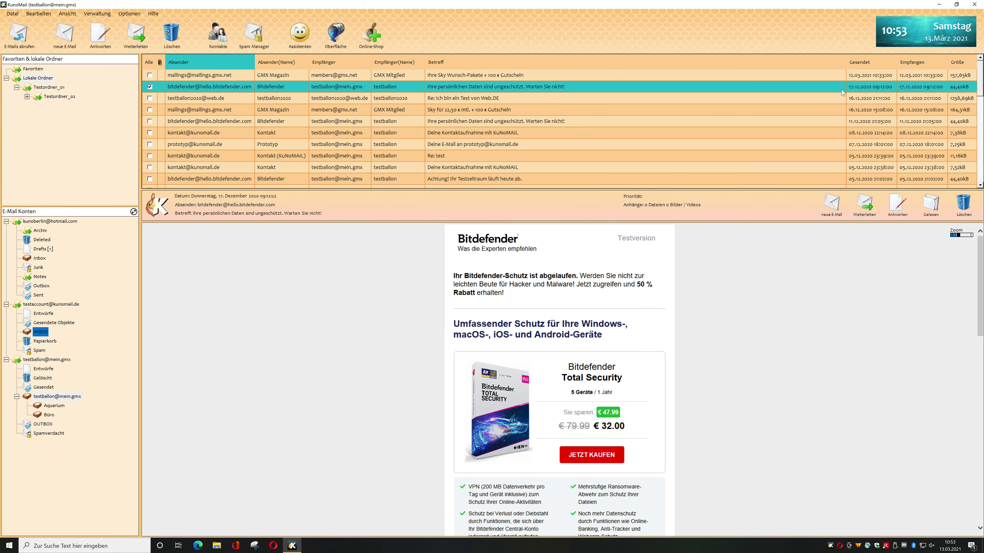
pyautogui.click(974, 4)
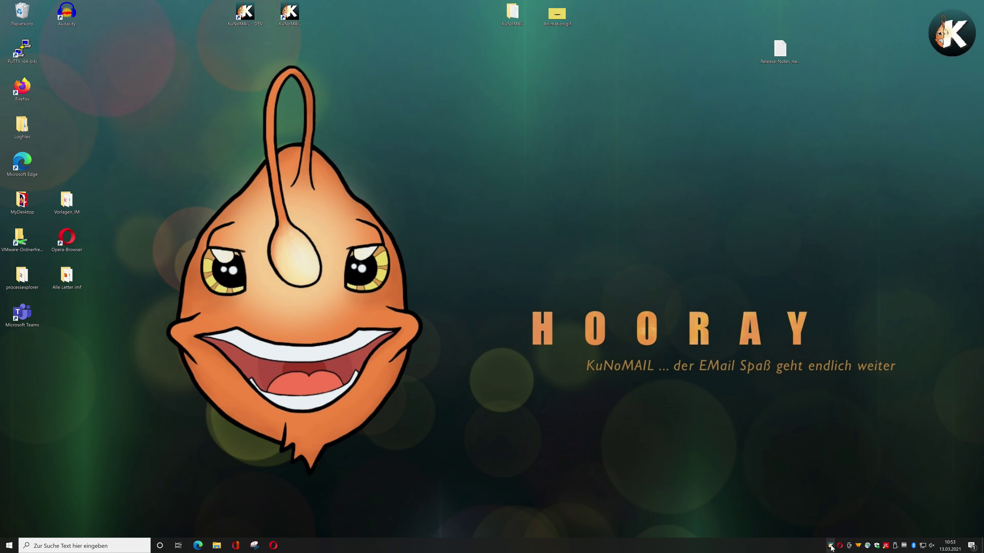
pyautogui.rightClick(831, 547)
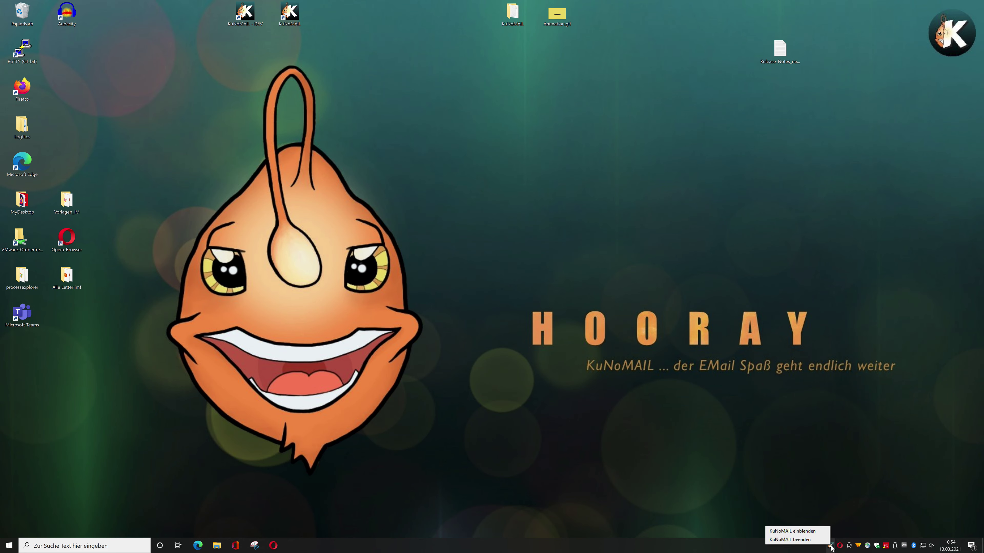
pyautogui.click(818, 534)
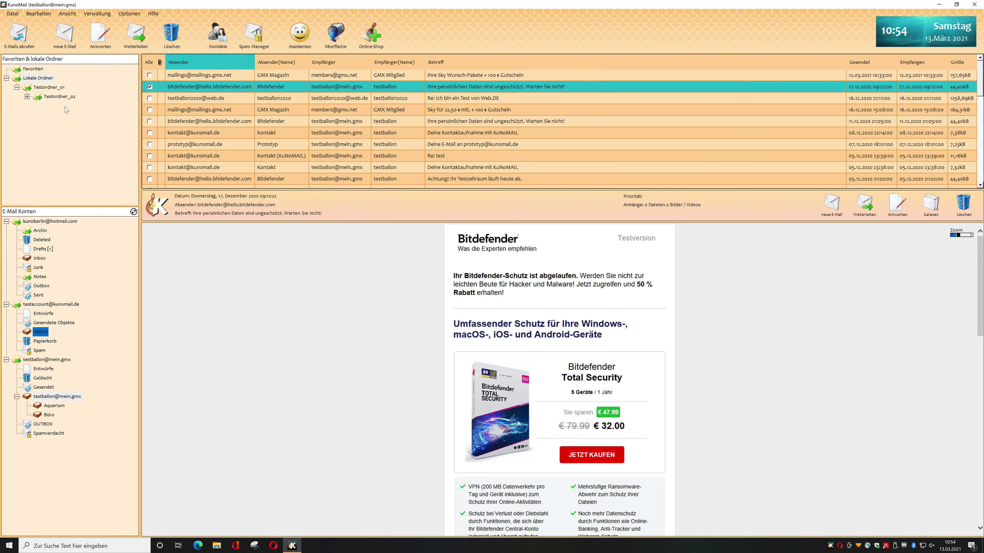
# Quit KuNoMAIL completely and start it again from the desktop
pyautogui.click(15, 14)
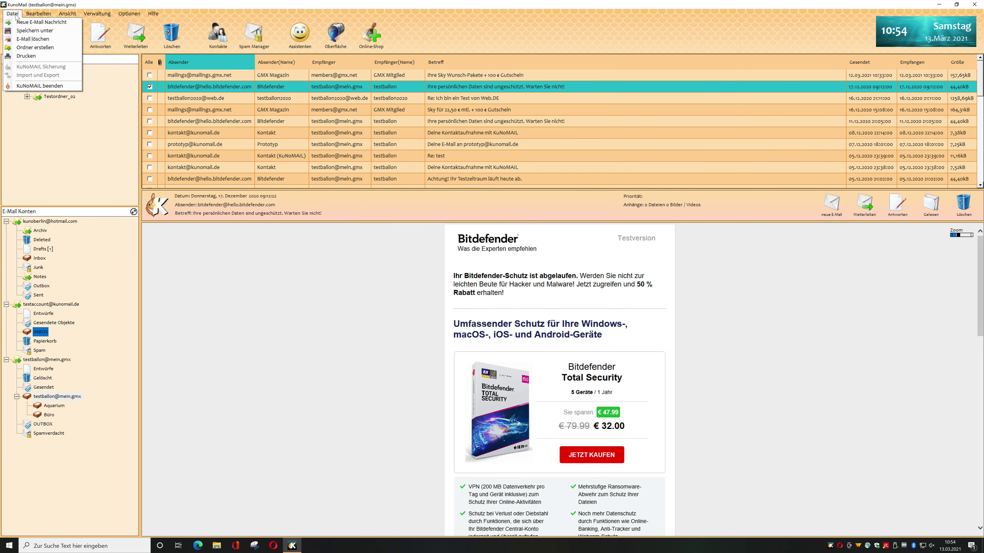
pyautogui.click(39, 86)
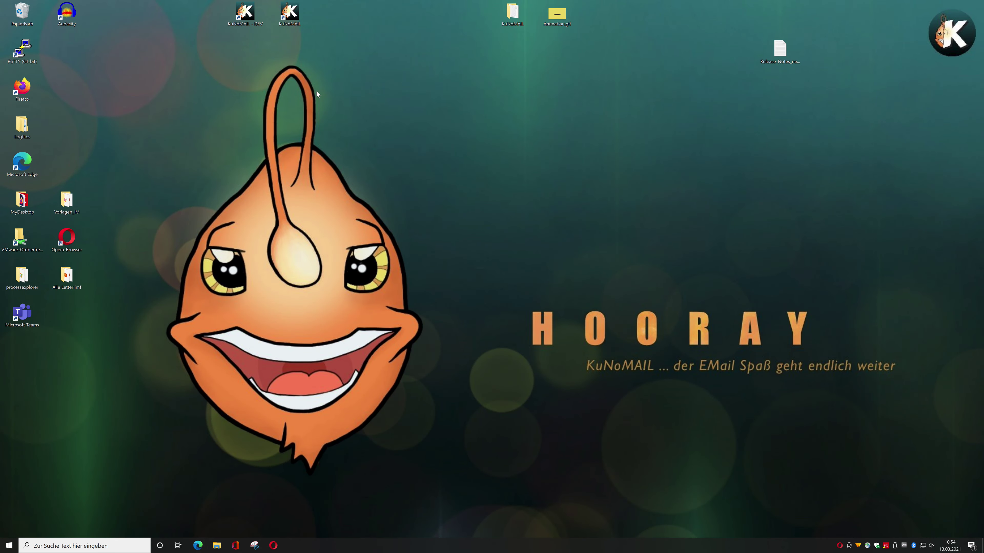
pyautogui.doubleClick(290, 14)
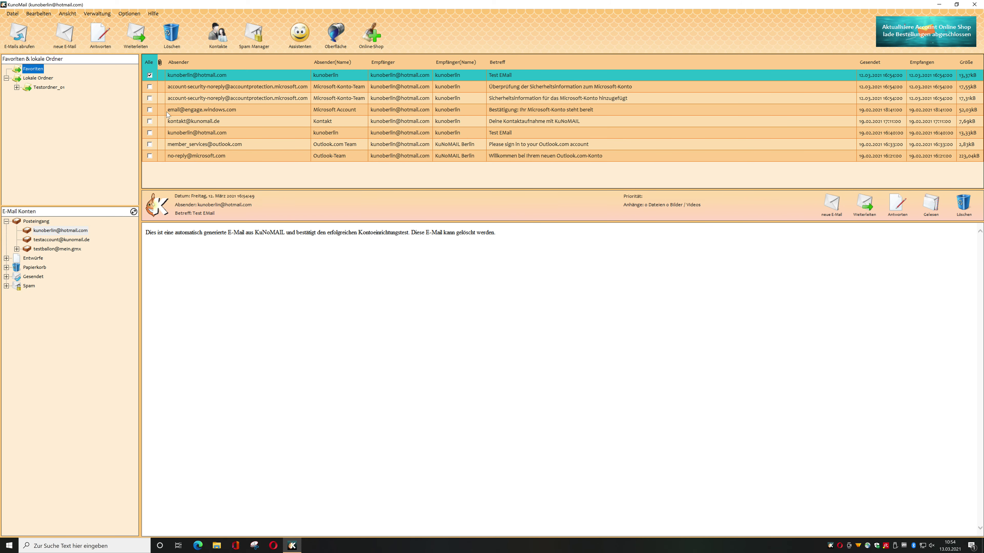
# Open the new e-mail window to examine the Cc and Bcc recipient fields, and close it without writing anything
pyautogui.click(67, 38)
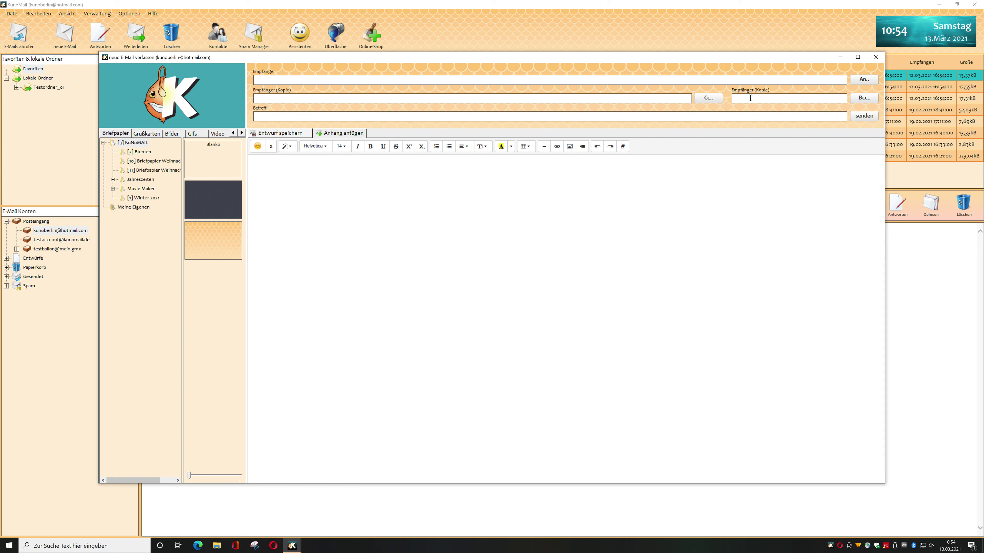
pyautogui.click(739, 98)
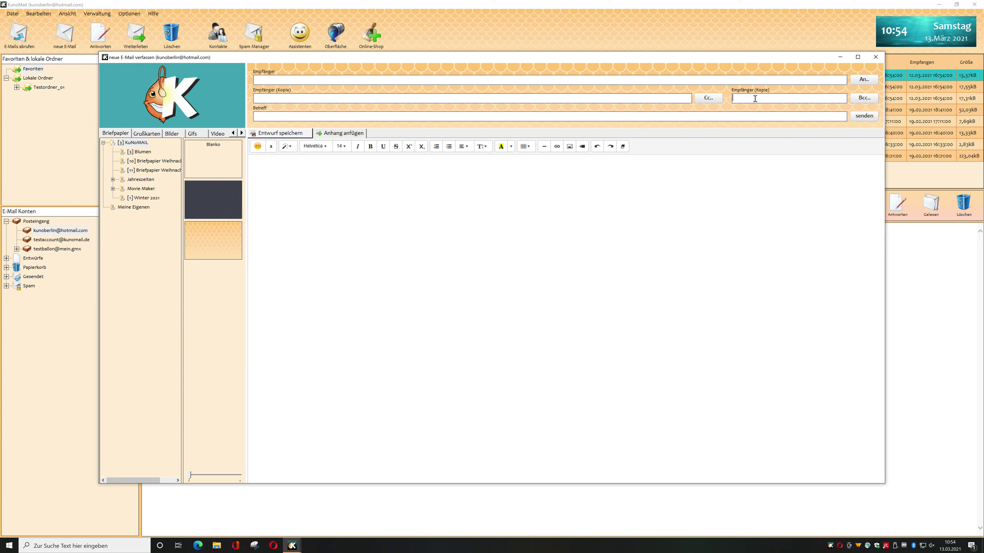
pyautogui.click(876, 58)
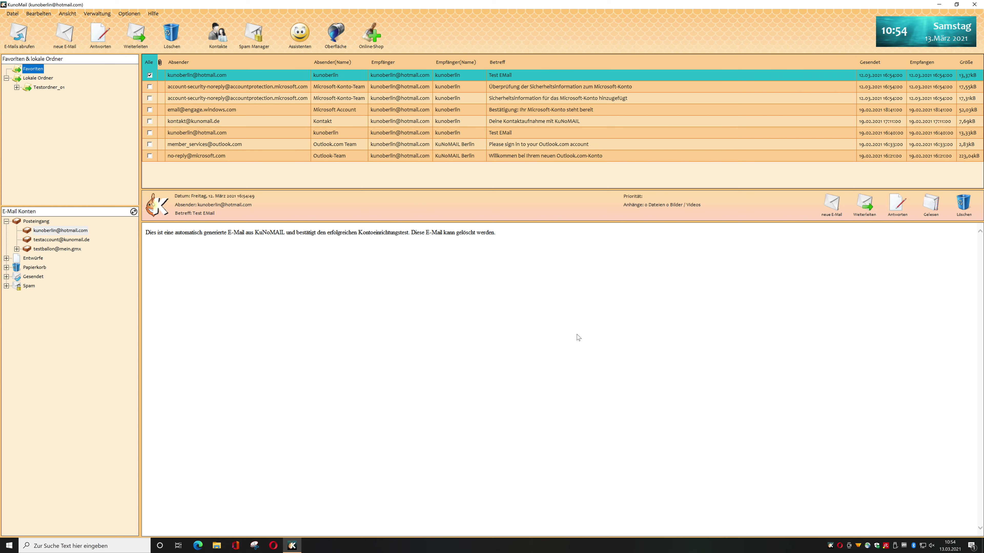
# Switch the e-mail accounts to the classic folder view, and try to show the "Test EMail" message in the browser
pyautogui.click(134, 213)
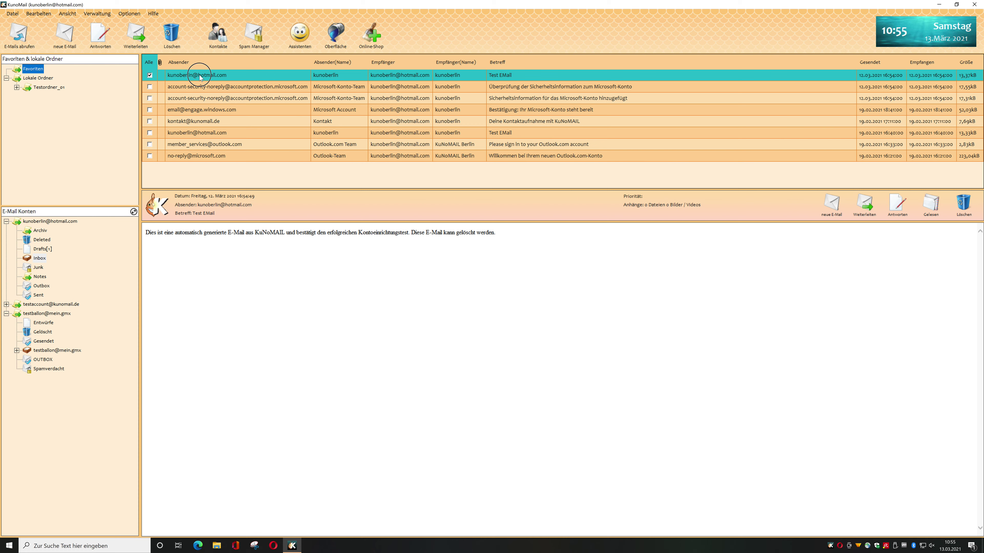
pyautogui.click(205, 103)
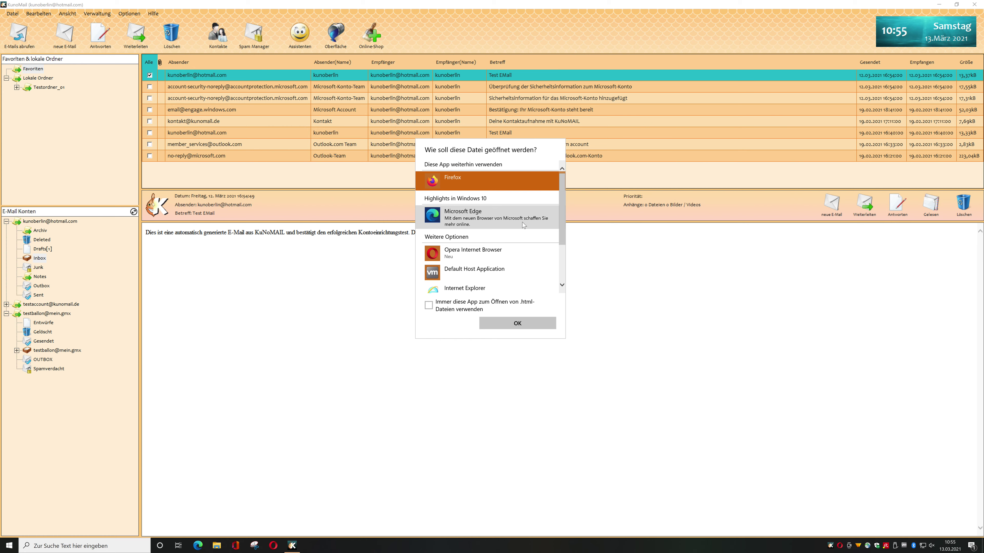
pyautogui.click(411, 212)
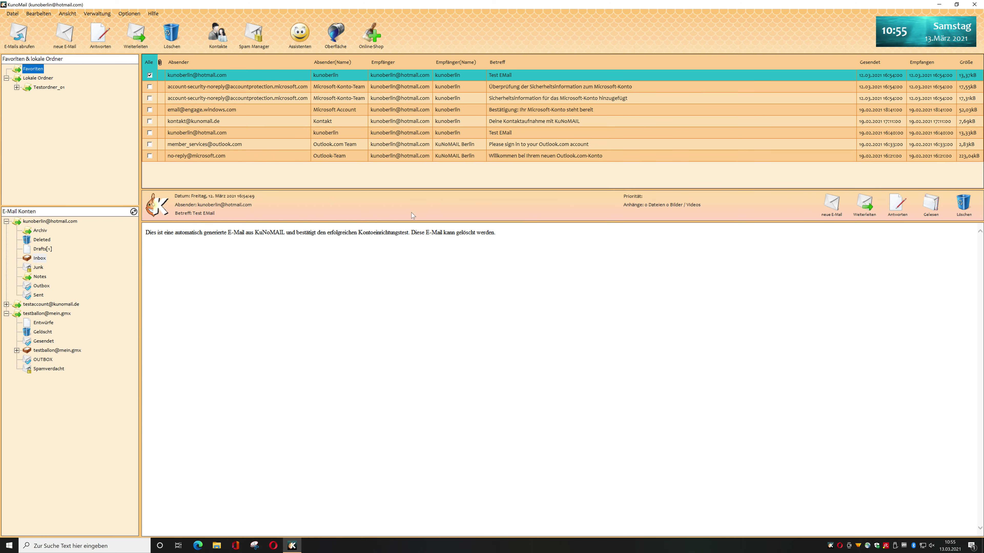
# Delete the e-mail "Ihre Sky Wunsch-Pakete + 100 € Gutschein" from the GMX account's inbox
pyautogui.click(48, 351)
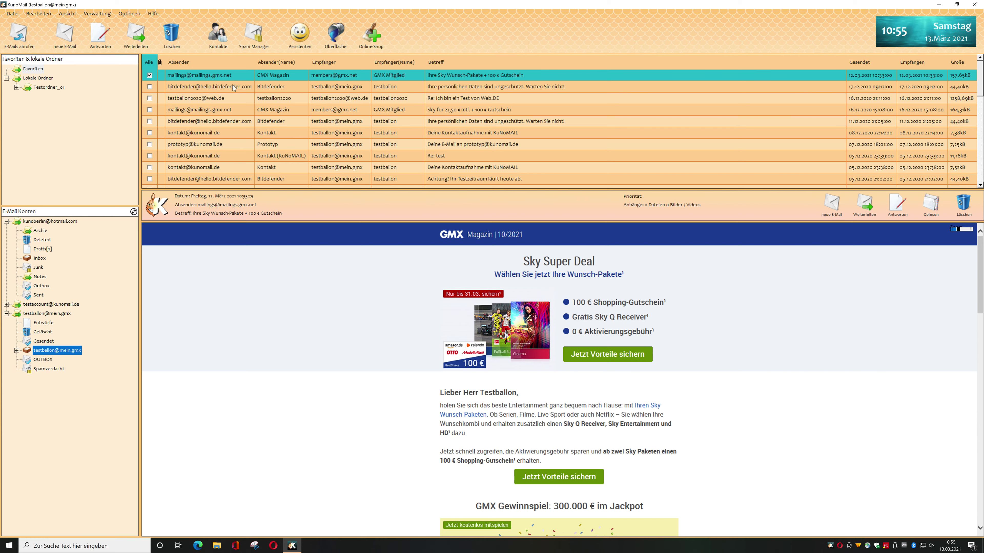
pyautogui.rightClick(231, 79)
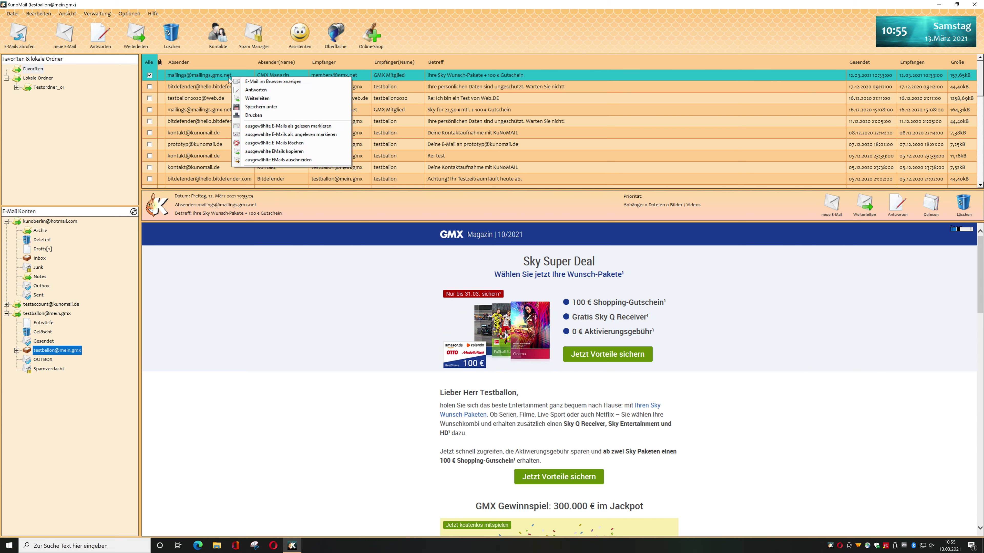
pyautogui.click(261, 144)
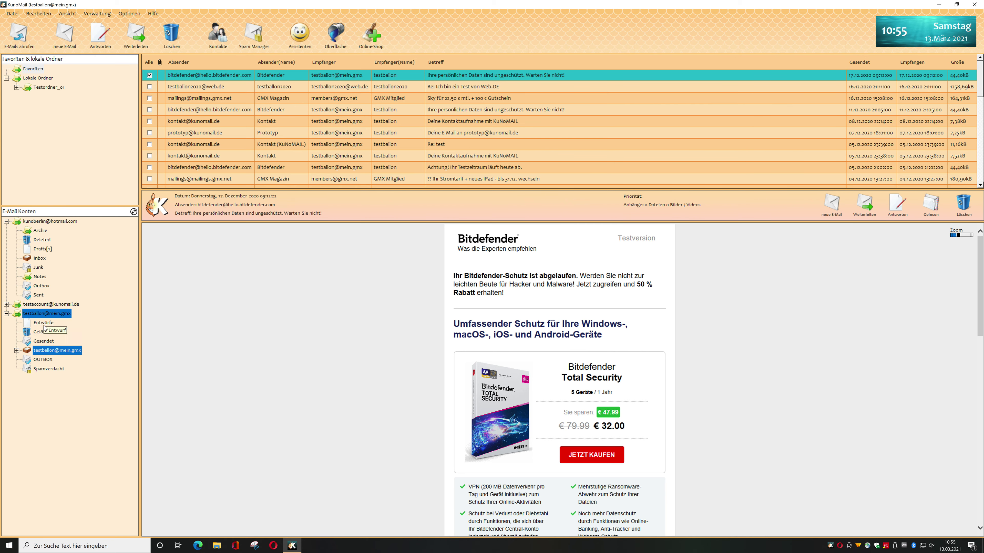
# Permanently delete all e-mails in the GMX account's Gelöscht folder
pyautogui.click(43, 334)
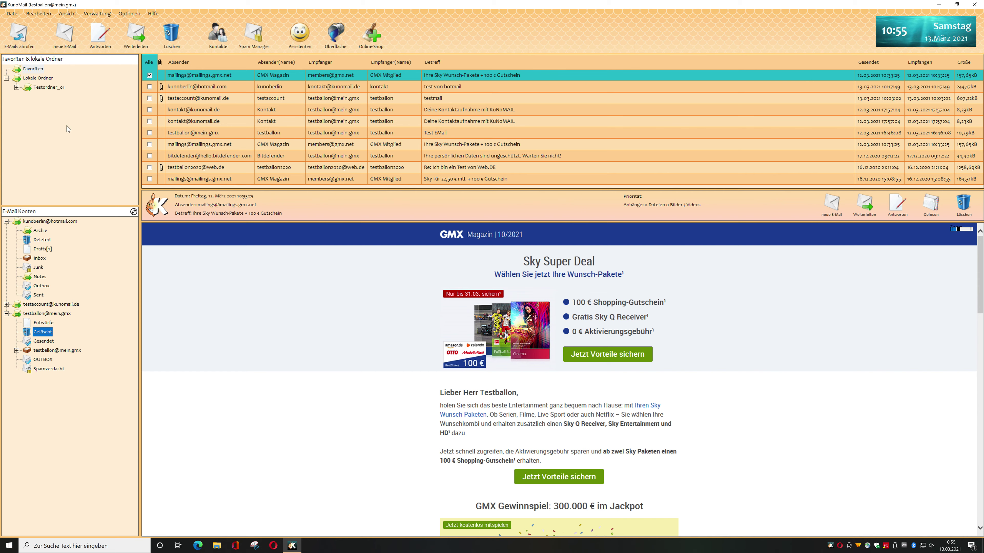
pyautogui.click(150, 64)
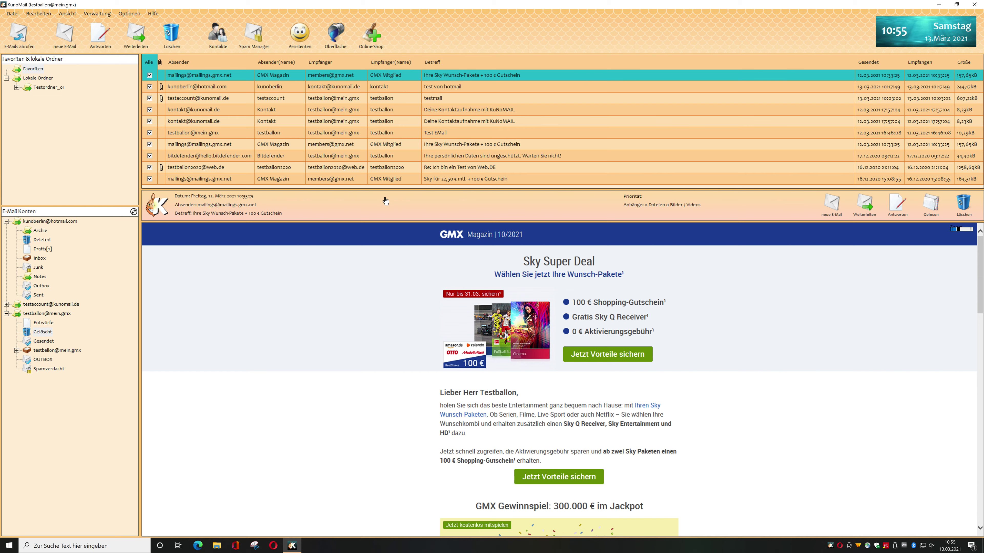
pyautogui.press('Delete')
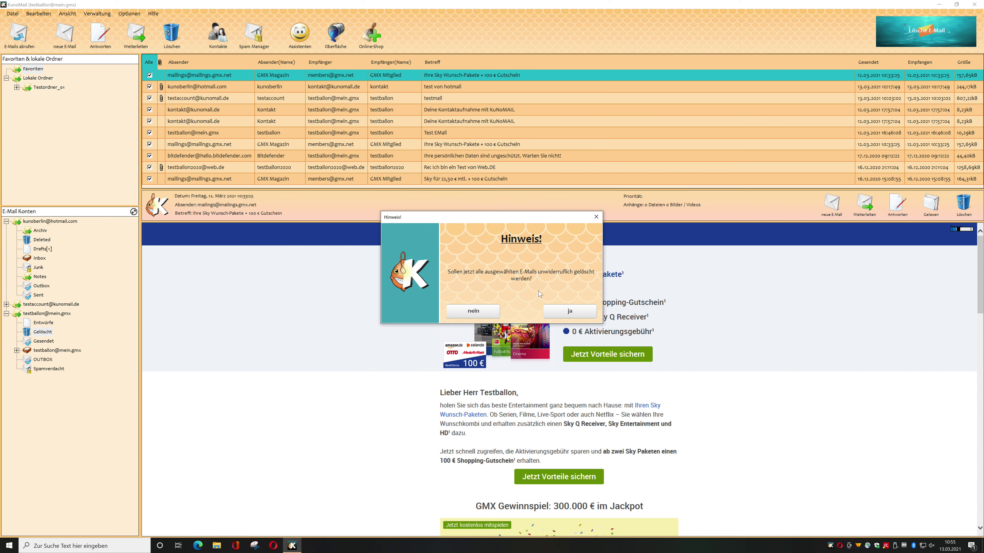
pyautogui.click(570, 312)
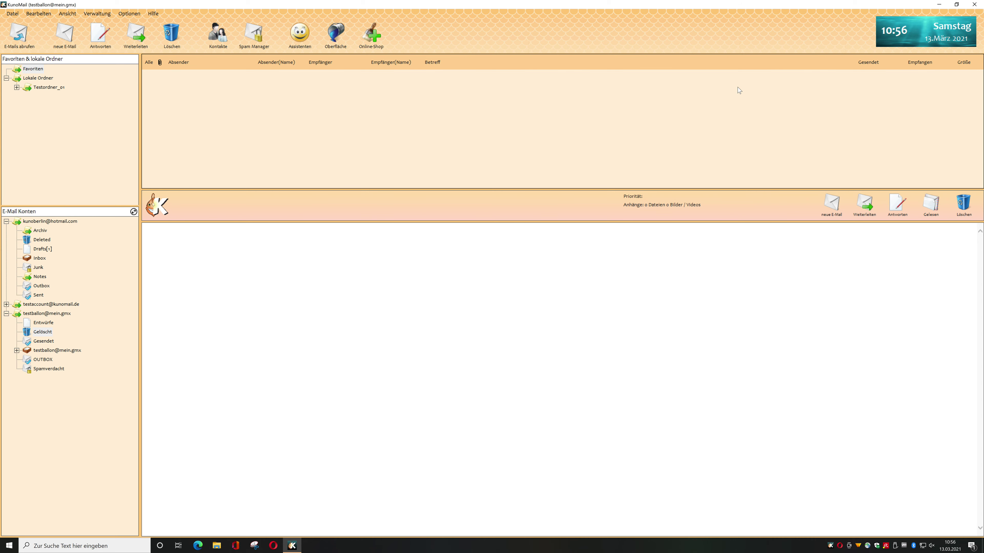
# Switch to Microsoft Edge
pyautogui.click(200, 542)
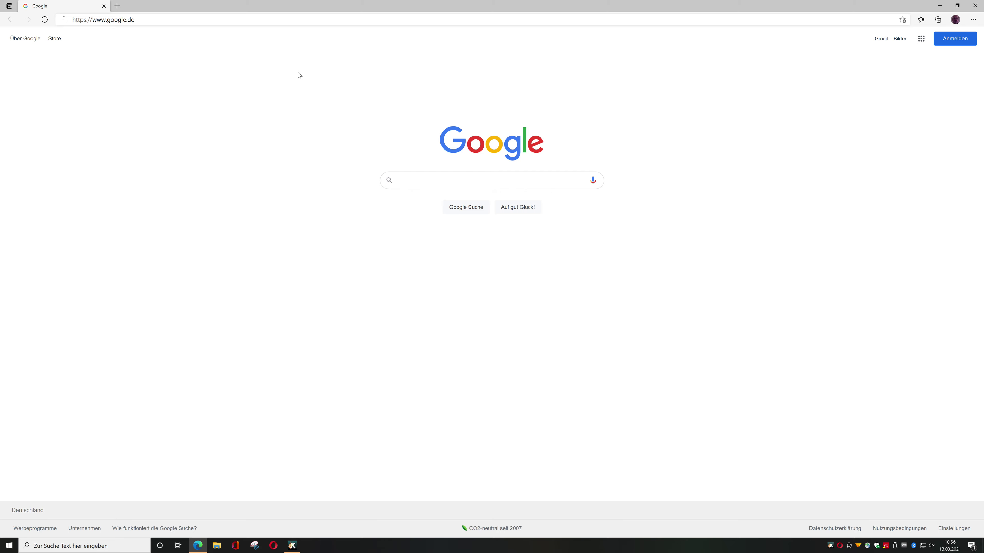